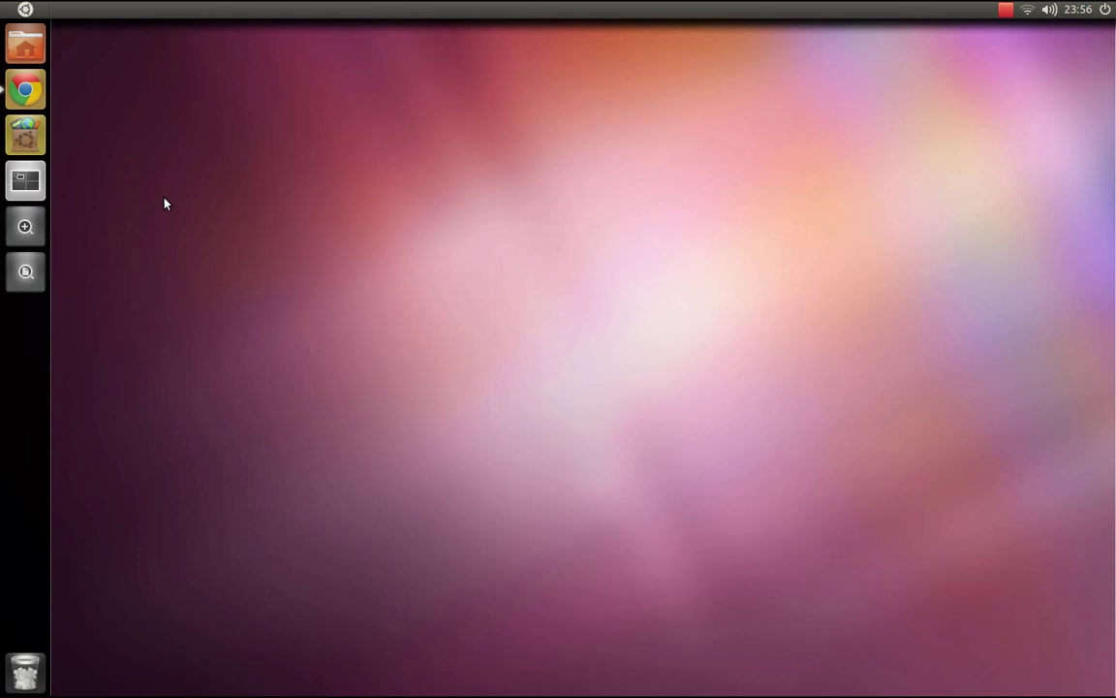
Step: Switch to Chrome and highlight the address of the Launchpad page for the Grub Customizer PPA
{"action": "left_click", "coordinate": [26, 90]}
{"action": "left_click_drag", "start_coordinate": [363, 173], "coordinate": [346, 114]}
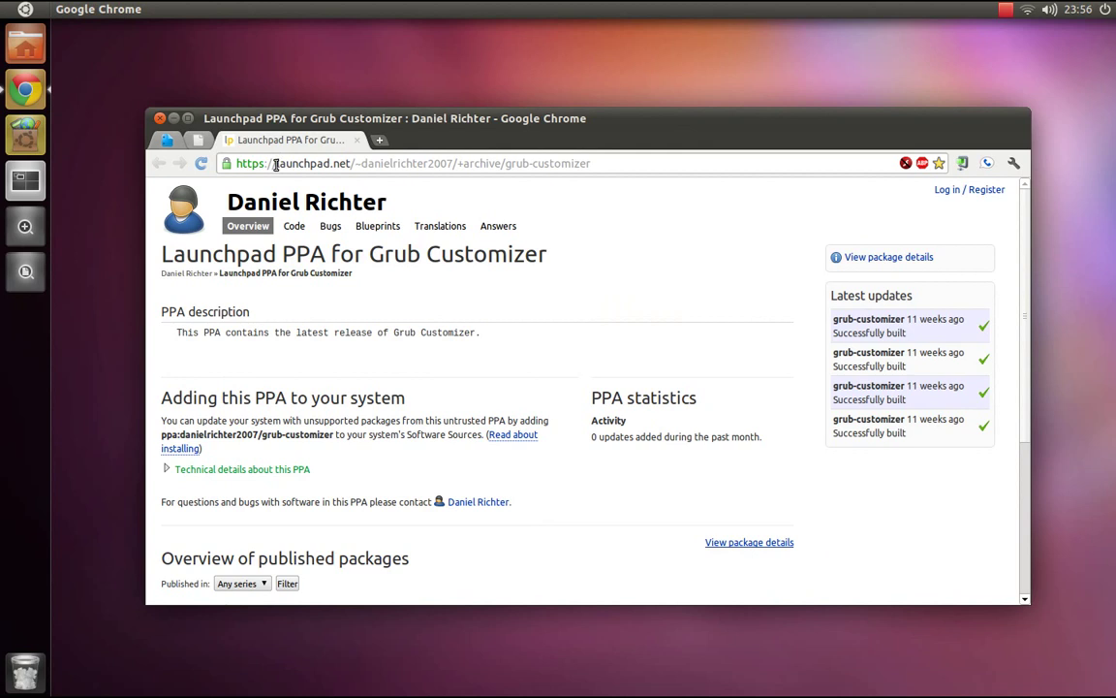
{"action": "left_click_drag", "start_coordinate": [276, 164], "coordinate": [592, 165]}
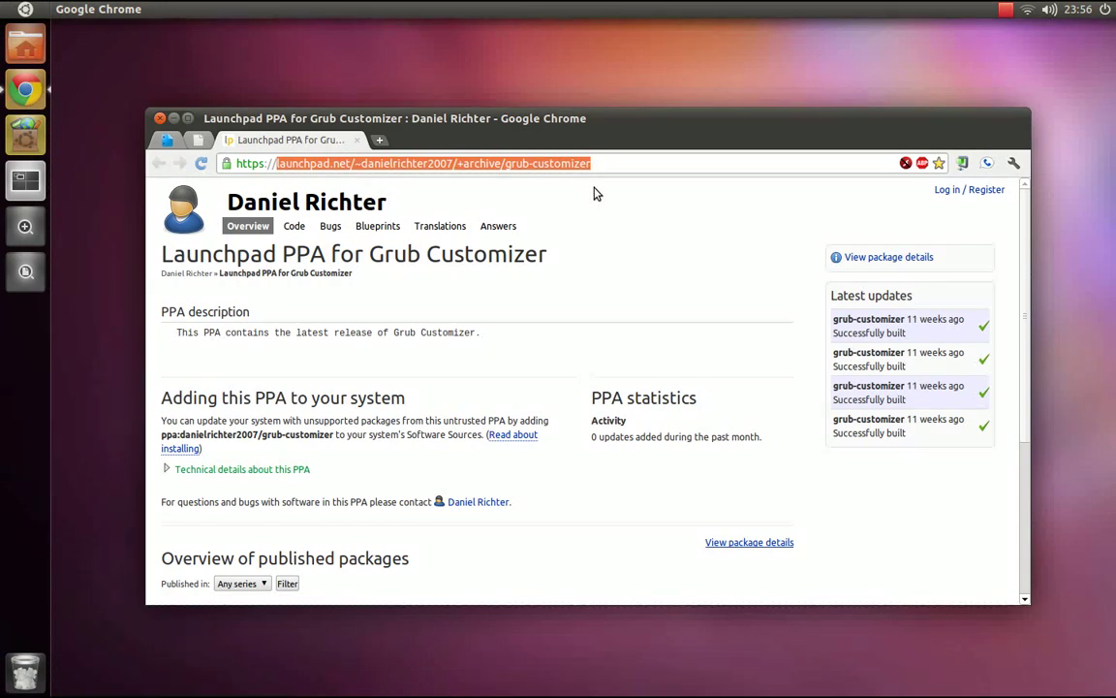
{"action": "left_click", "coordinate": [392, 237]}
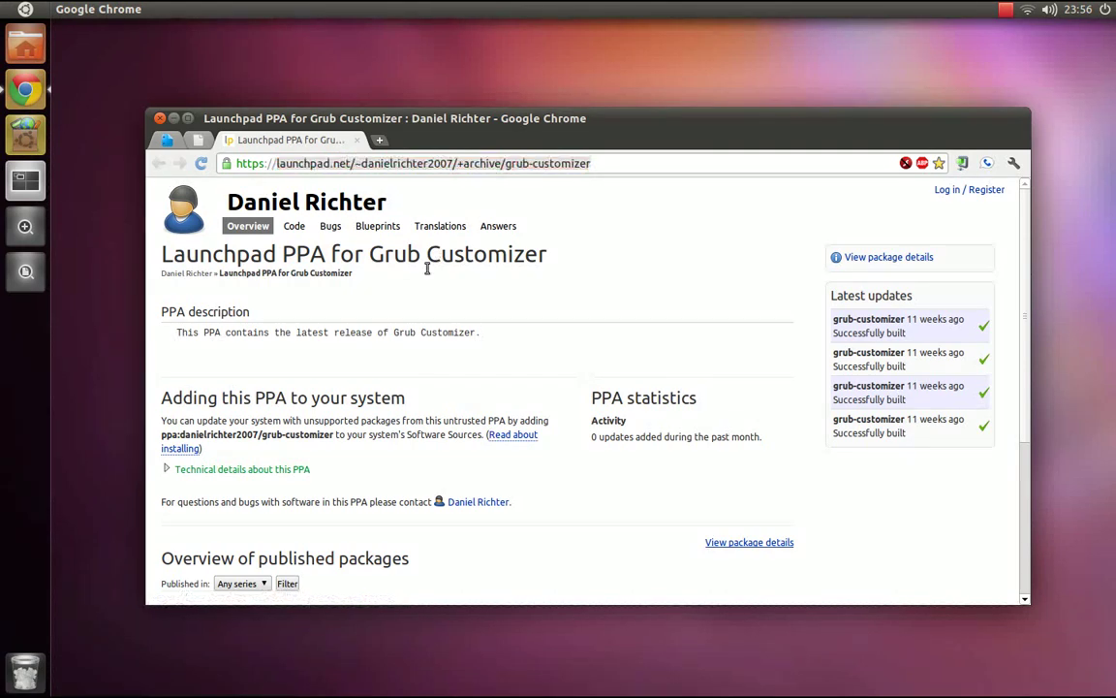
Step: Copy the bold PPA identifier from the "Adding this PPA to your system" section
{"action": "scroll", "coordinate": [358, 308], "scroll_direction": "down", "scroll_amount": 3}
{"action": "scroll", "coordinate": [359, 308], "scroll_direction": "down", "scroll_amount": 1}
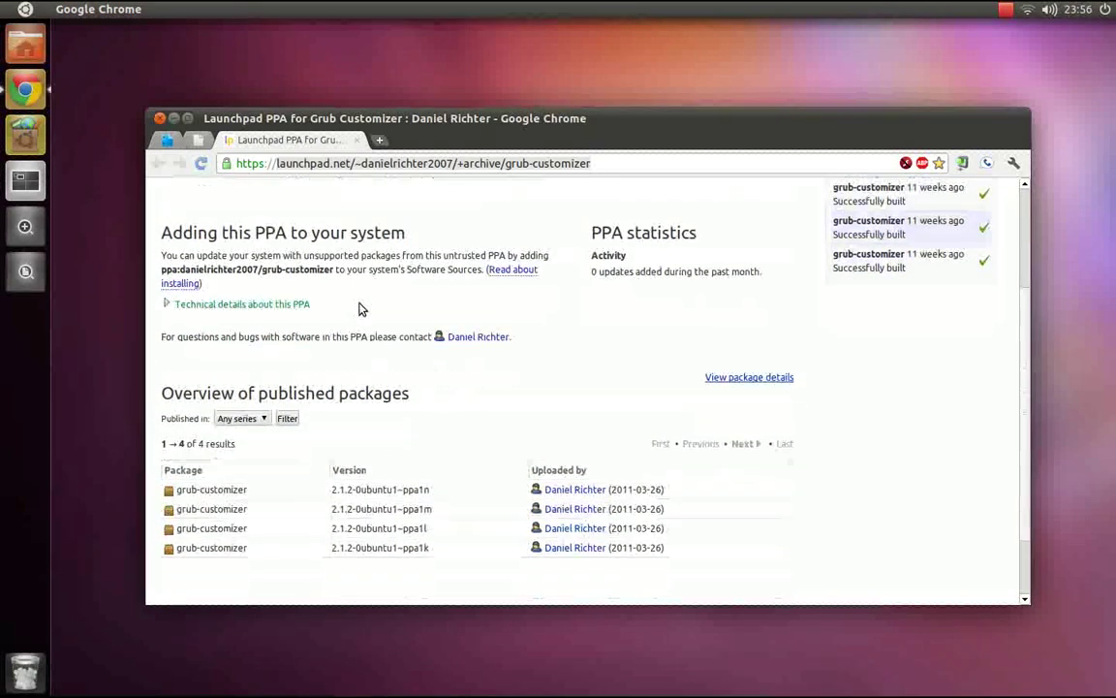
{"action": "scroll", "coordinate": [358, 308], "scroll_direction": "up", "scroll_amount": 2}
{"action": "left_click_drag", "start_coordinate": [333, 353], "coordinate": [155, 353]}
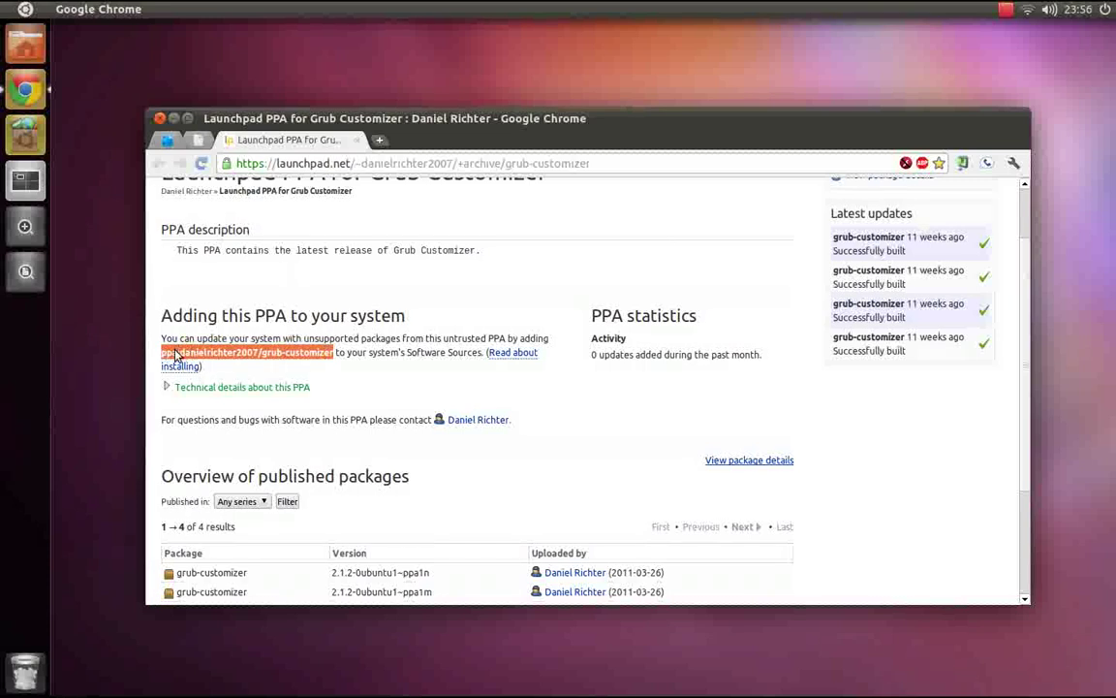
{"action": "right_click", "coordinate": [178, 354]}
{"action": "left_click", "coordinate": [204, 362]}
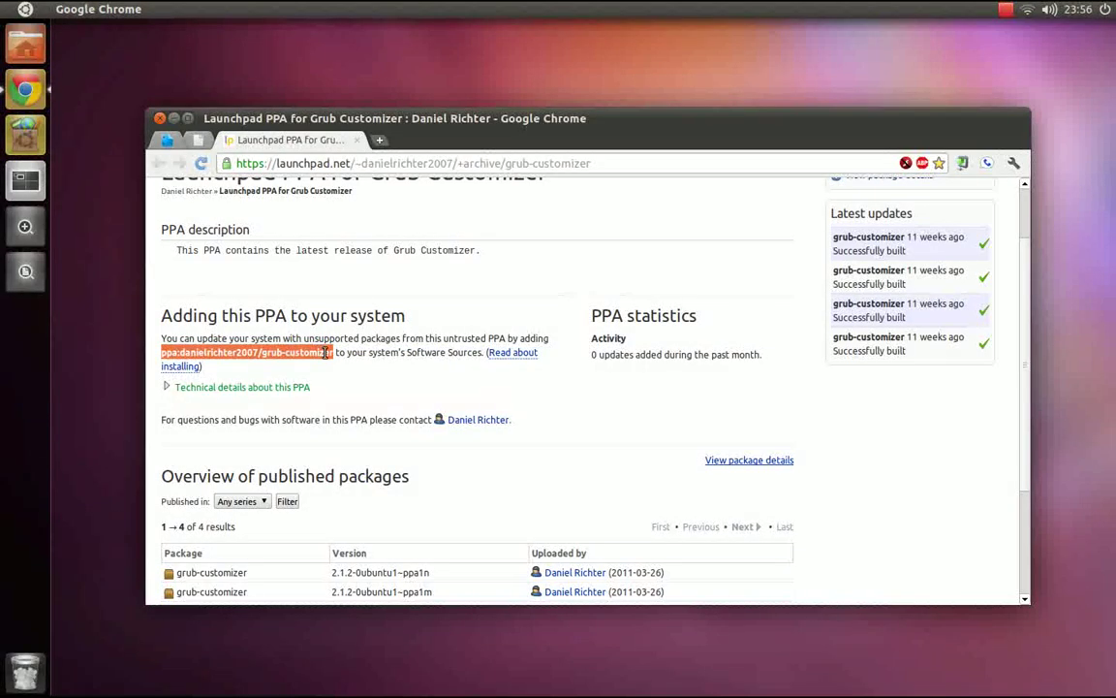
{"action": "scroll", "coordinate": [323, 353], "scroll_direction": "down", "scroll_amount": 1}
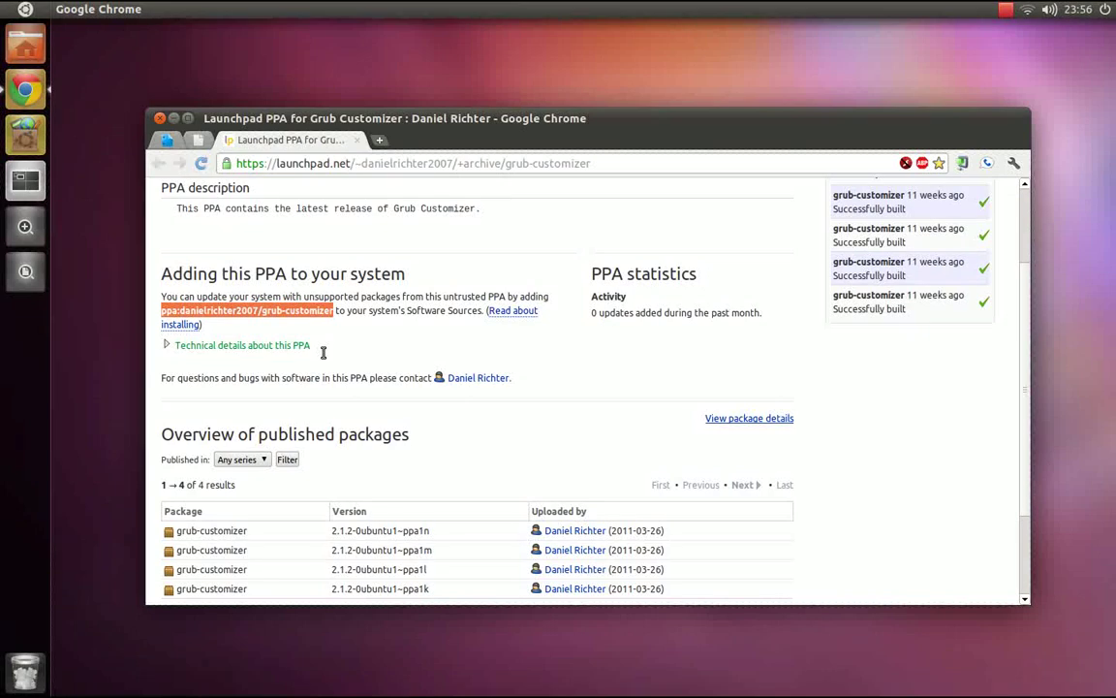
{"action": "scroll", "coordinate": [324, 353], "scroll_direction": "up", "scroll_amount": 1}
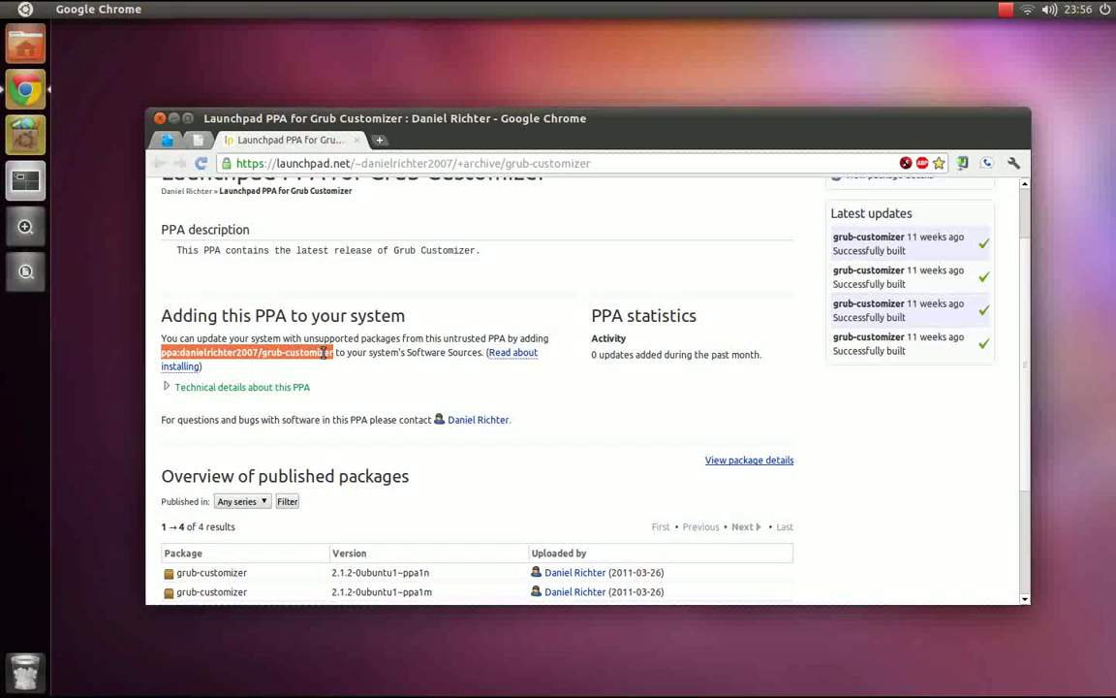
{"action": "scroll", "coordinate": [324, 353], "scroll_direction": "up", "scroll_amount": 1}
{"action": "scroll", "coordinate": [324, 353], "scroll_direction": "down", "scroll_amount": 2}
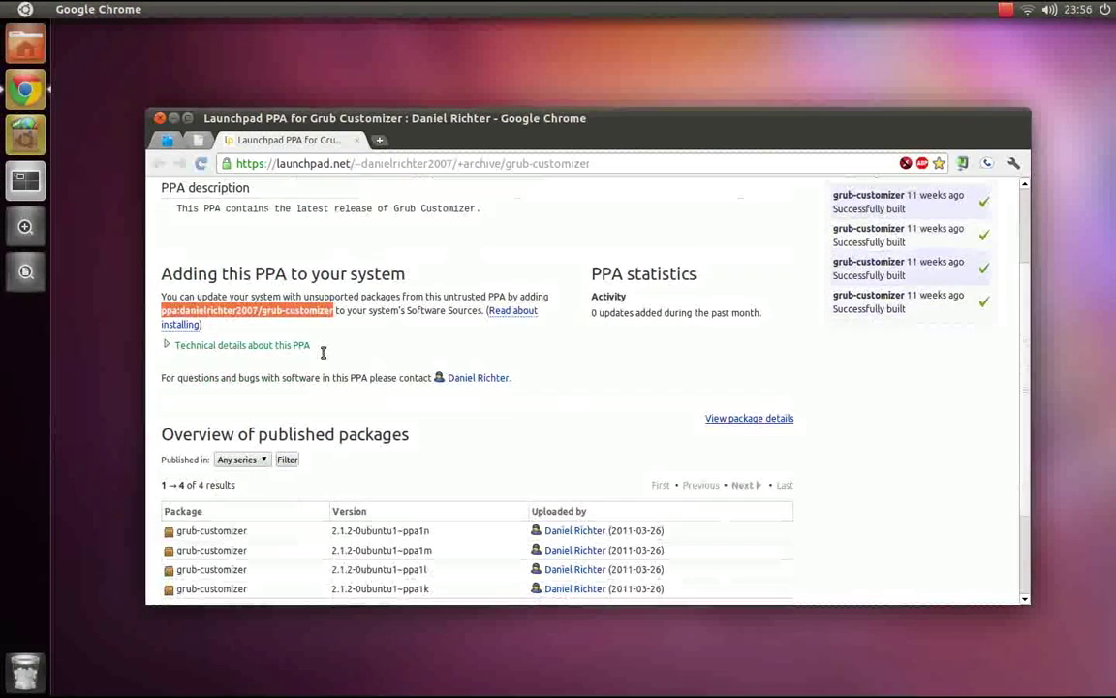
{"action": "scroll", "coordinate": [324, 353], "scroll_direction": "up", "scroll_amount": 1}
{"action": "scroll", "coordinate": [324, 353], "scroll_direction": "up", "scroll_amount": 1}
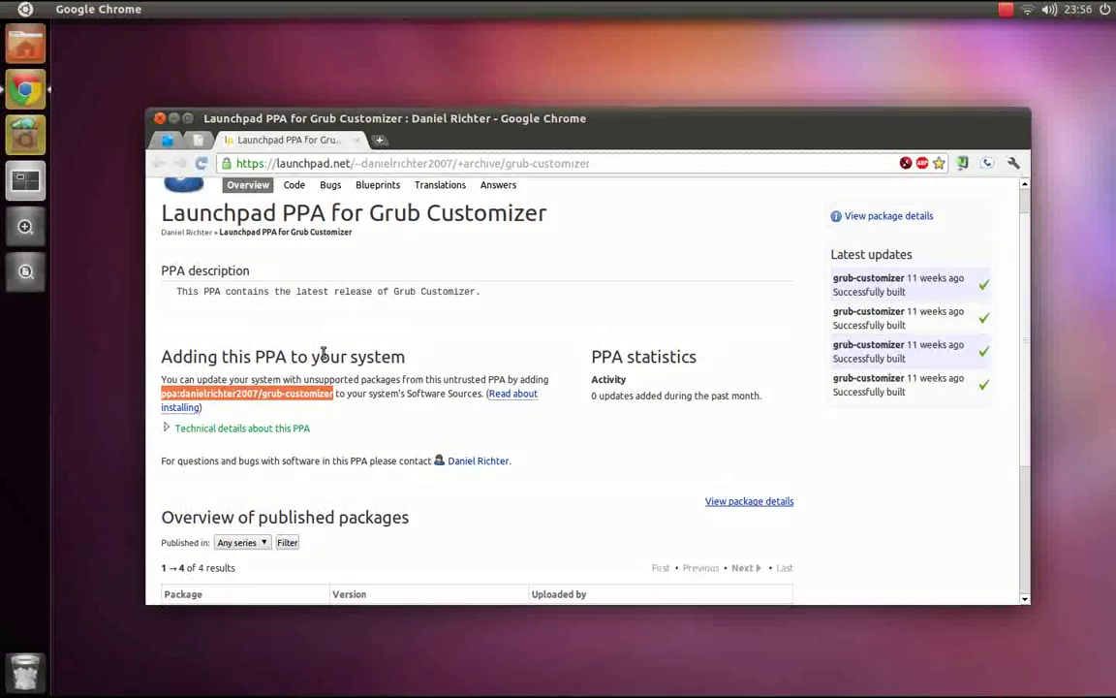
{"action": "scroll", "coordinate": [321, 354], "scroll_direction": "up", "scroll_amount": 1}
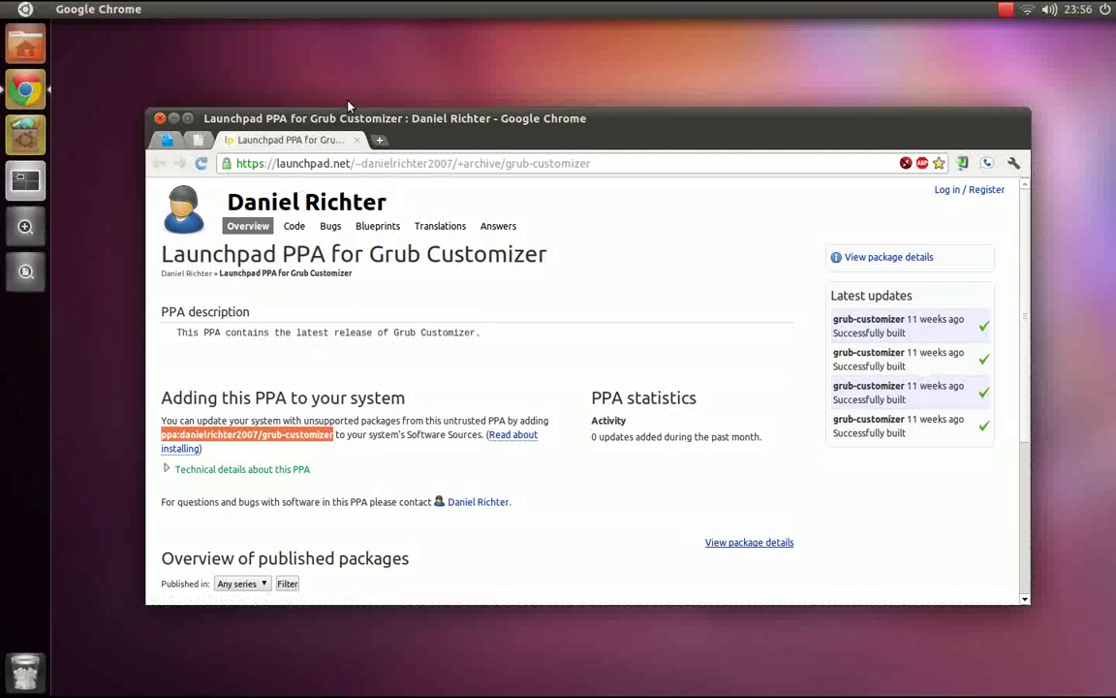
Step: Search the installed applications for "terminal" and open a terminal window
{"action": "key", "text": "super"}
{"action": "type", "text": "terminal"}
{"action": "key", "text": "Return"}
Step: Copy the Grub Customizer PPA identifier from the Launchpad page and rearrange the windows so the terminal is in front
{"action": "left_click_drag", "start_coordinate": [161, 434], "coordinate": [334, 435]}
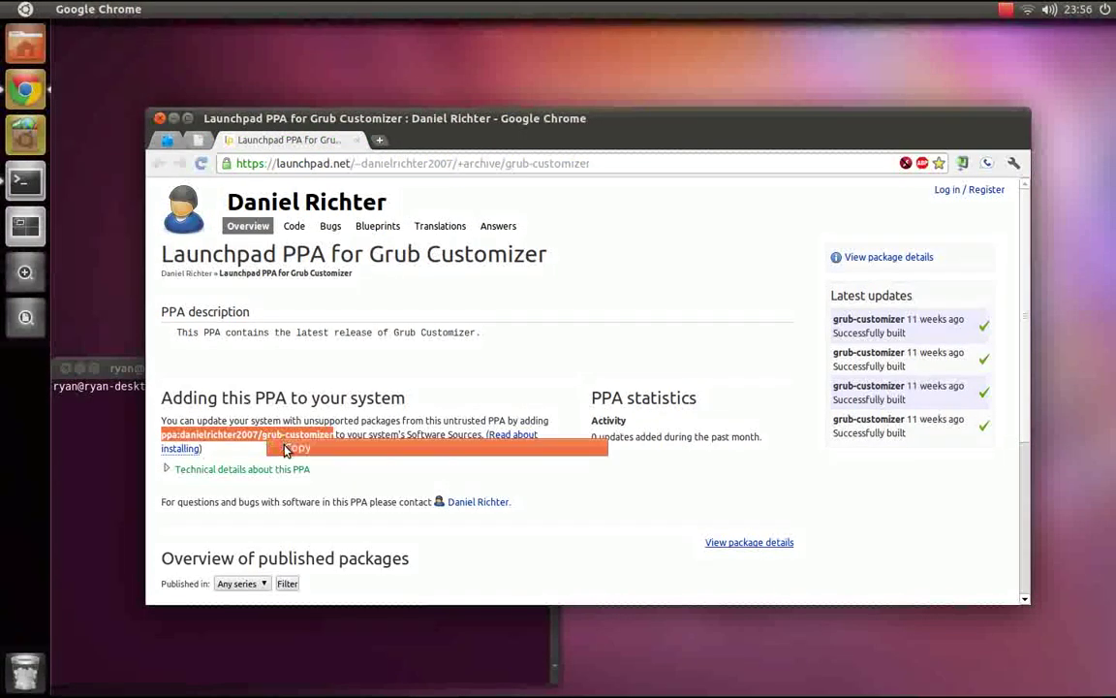
{"action": "left_click_drag", "start_coordinate": [495, 122], "coordinate": [559, 34]}
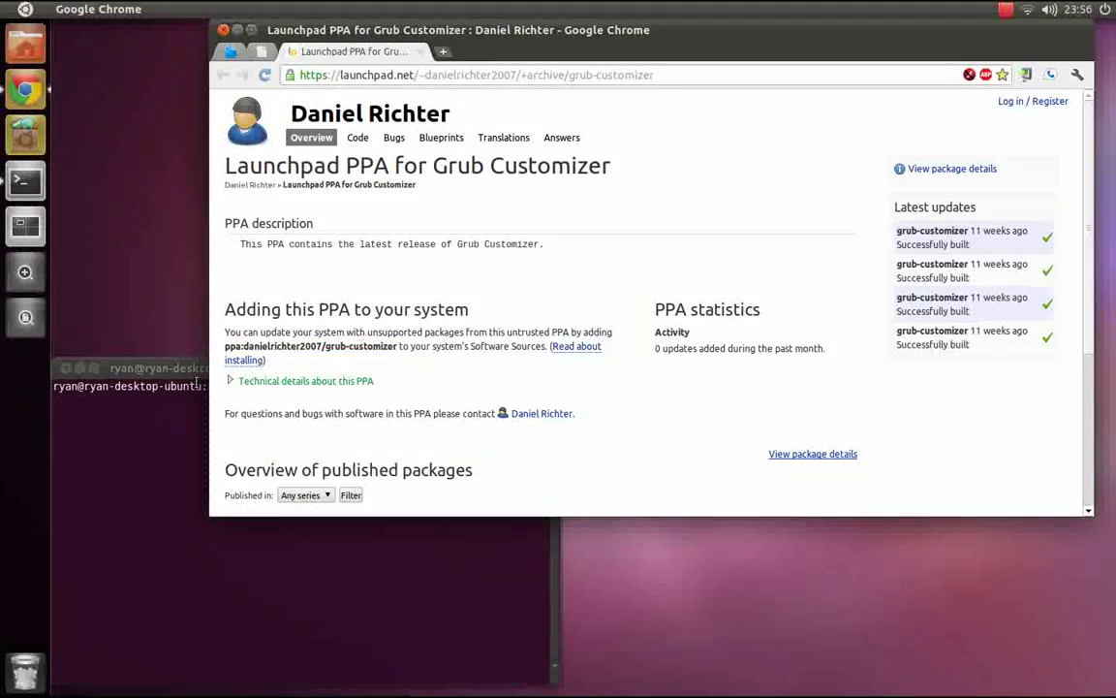
{"action": "left_click_drag", "start_coordinate": [165, 370], "coordinate": [284, 229]}
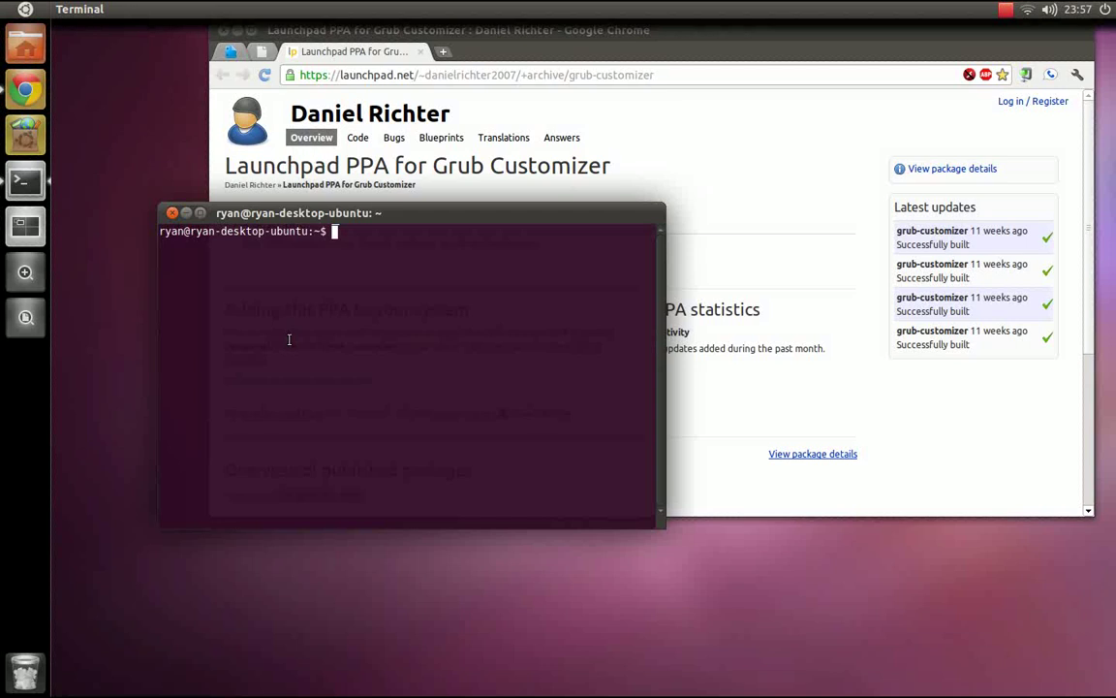
Step: Add the Grub Customizer repository with sudo apt-add-repository and the copied PPA identifier, authenticating with the account password
{"action": "type", "text": "sudo "}
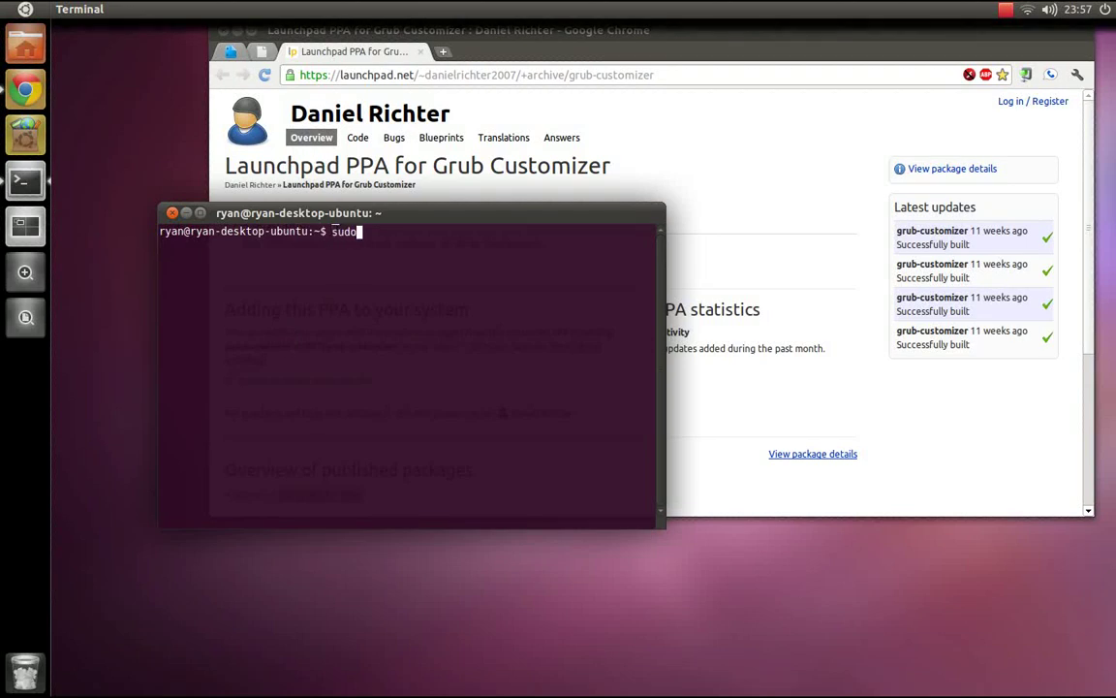
{"action": "type", "text": "apt-"}
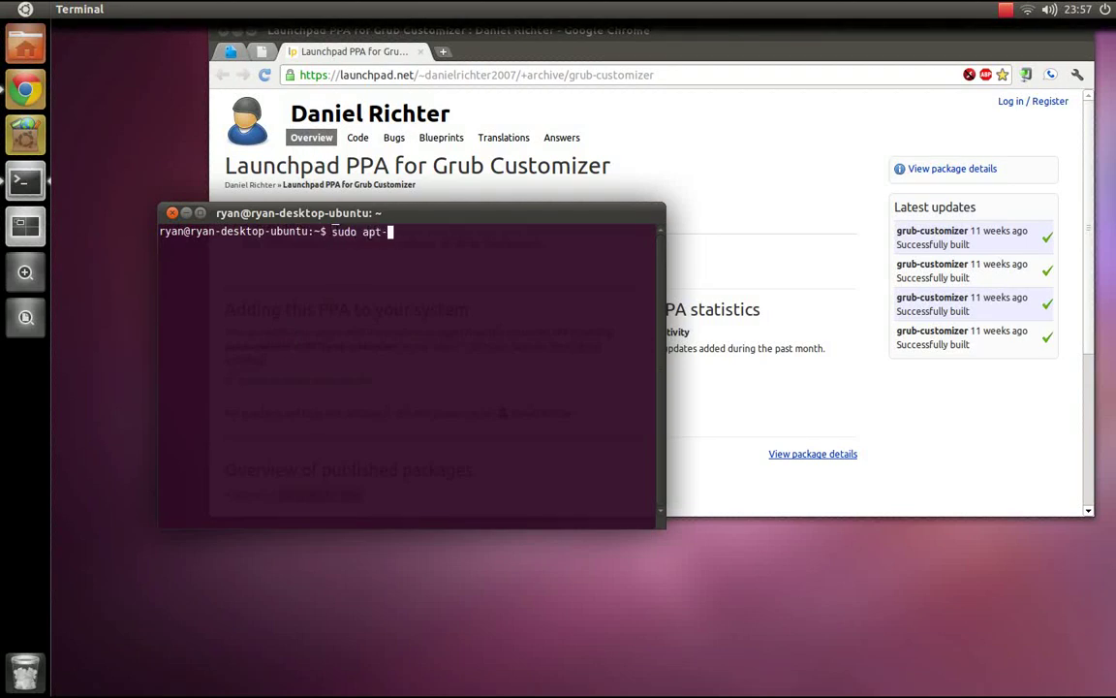
{"action": "type", "text": "add-re"}
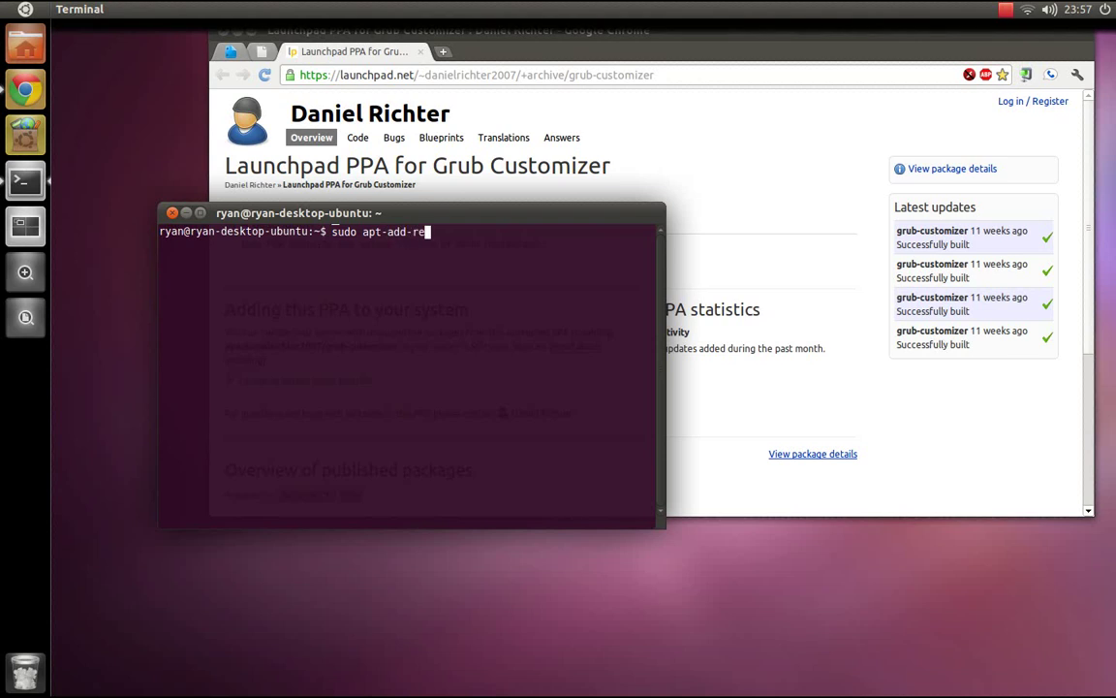
{"action": "type", "text": "pository"}
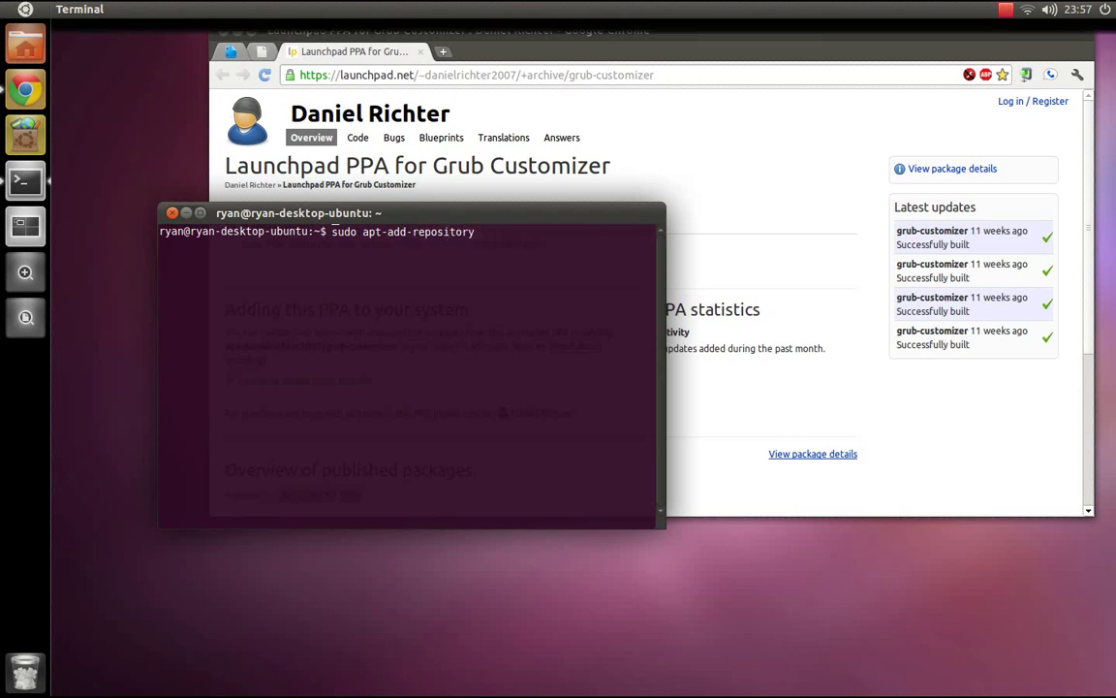
{"action": "type", "text": "ppa:danielrichter2007/grub-customizer"}
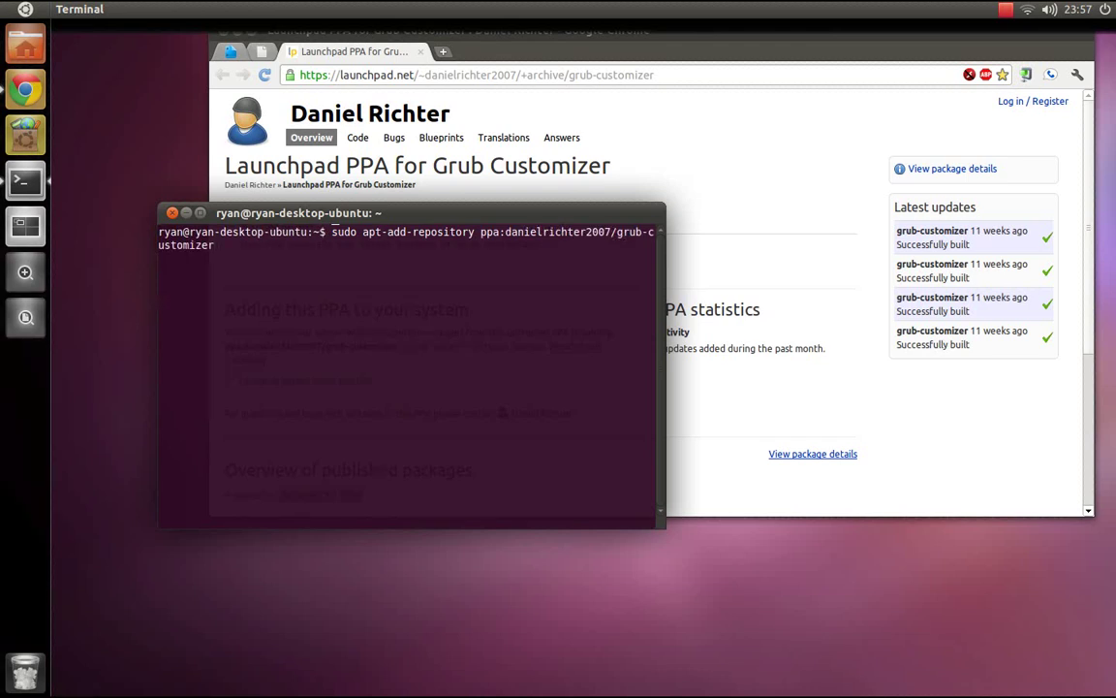
{"action": "key", "text": "Return"}
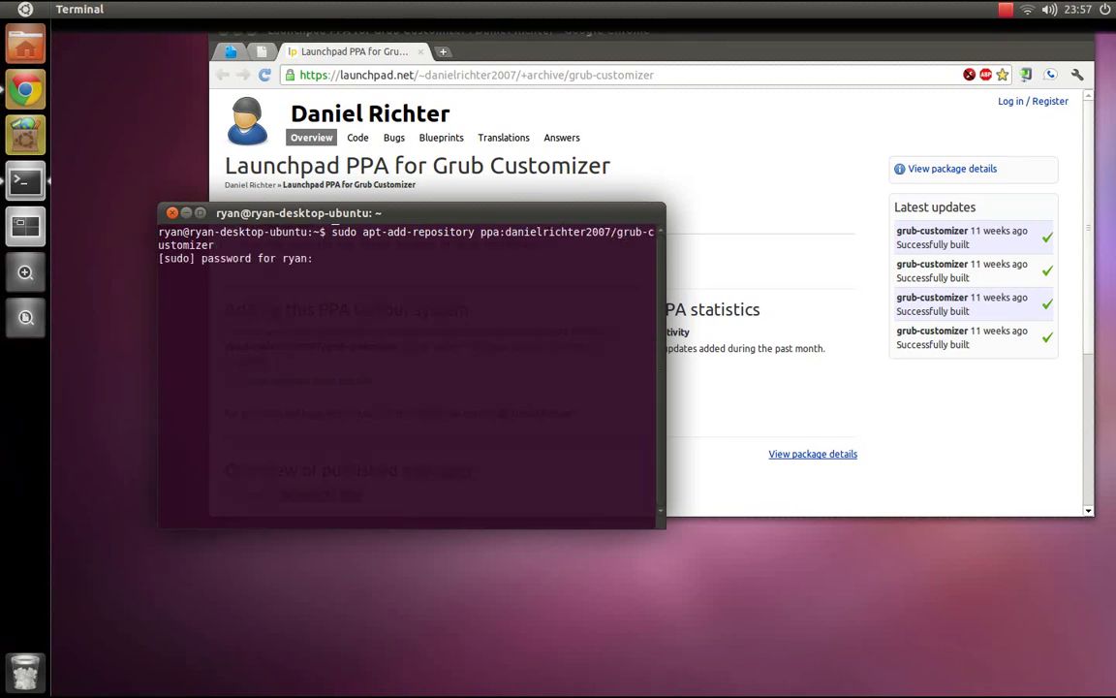
{"action": "key", "text": "Return"}
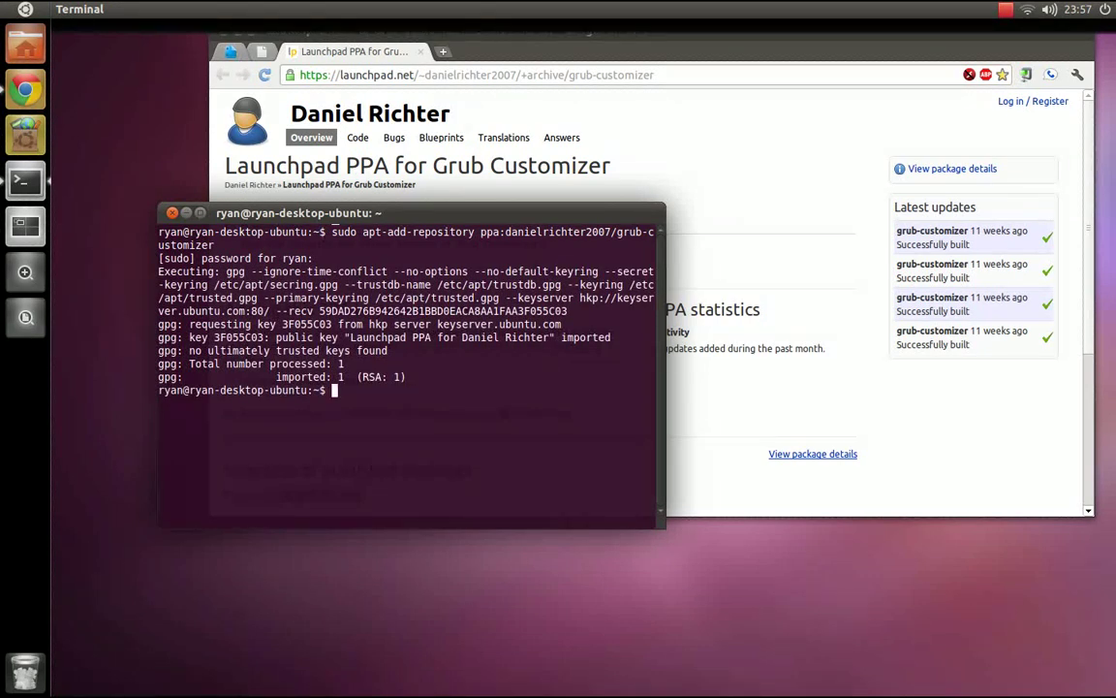
Step: Refresh the package lists with sudo apt-get update and run sudo apt-get install grub-customizer, answering y to continue
{"action": "type", "text": "sudo apt-get update"}
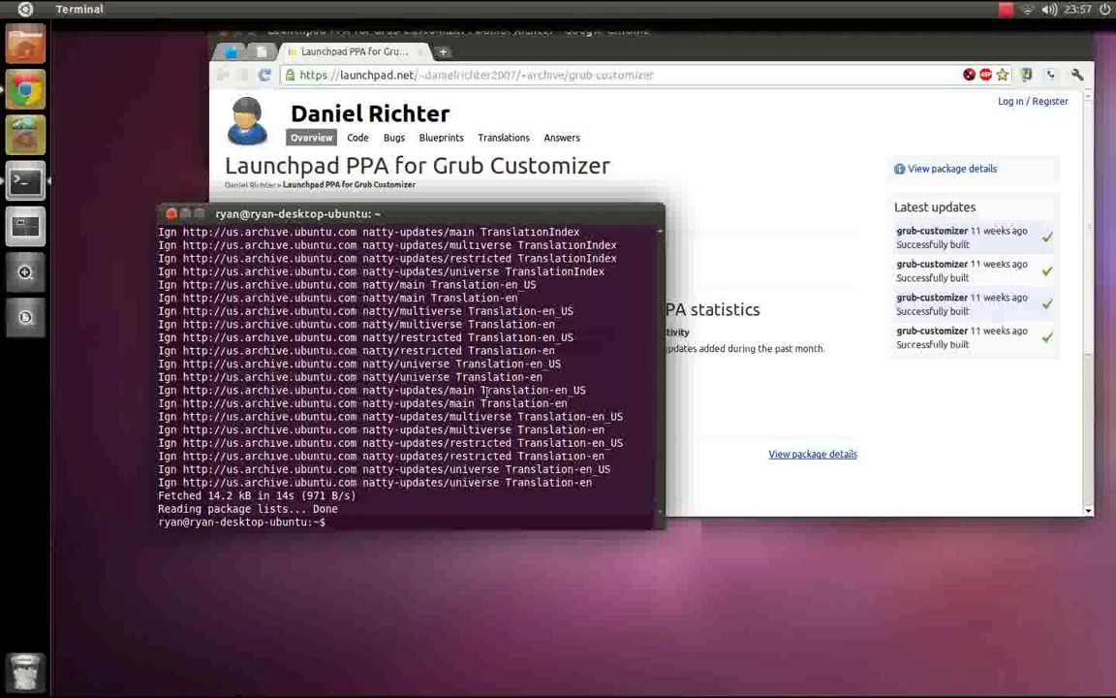
{"action": "type", "text": "sudo apt-get install grub"}
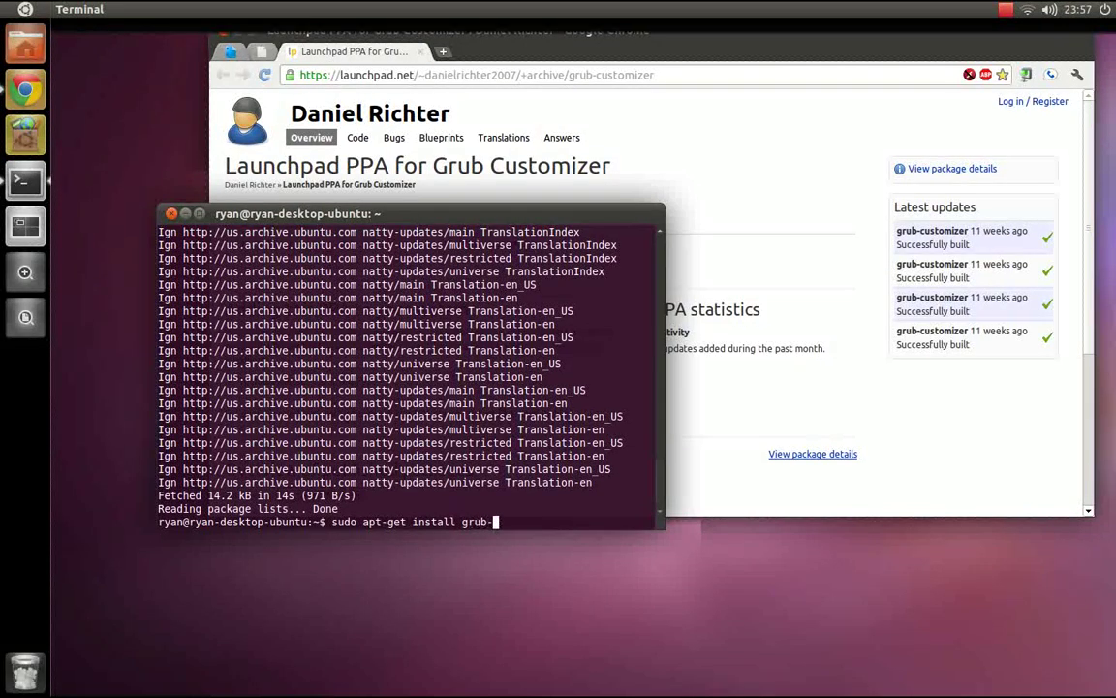
{"action": "type", "text": "-customizer"}
{"action": "key", "text": "Return"}
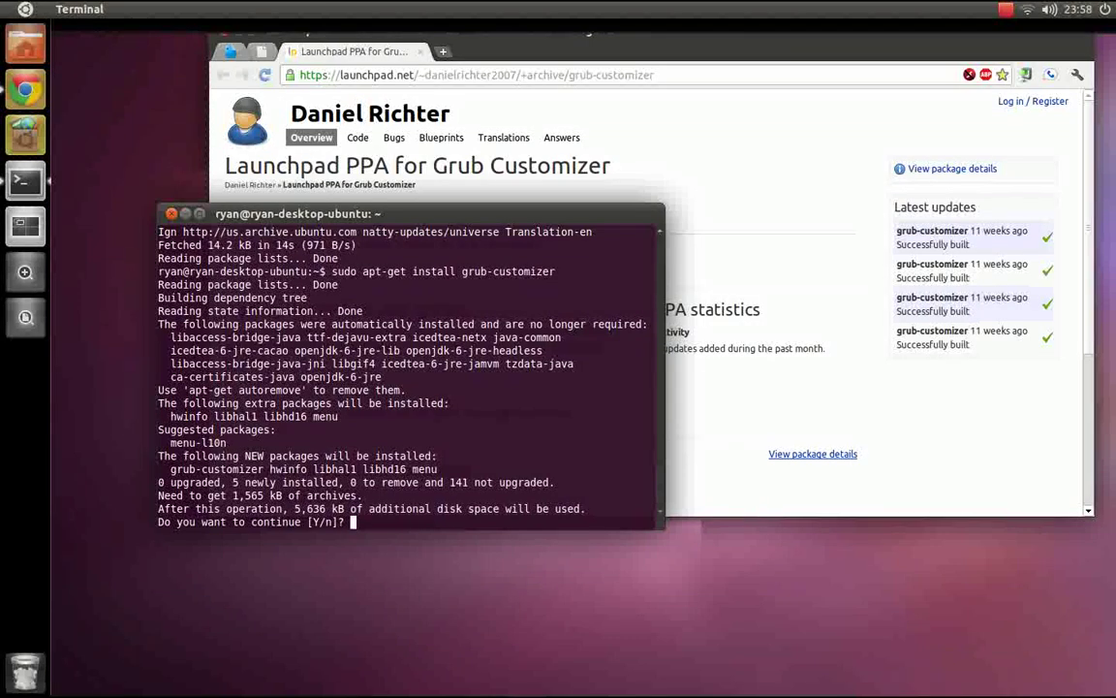
{"action": "type", "text": "y"}
{"action": "key", "text": "Return"}
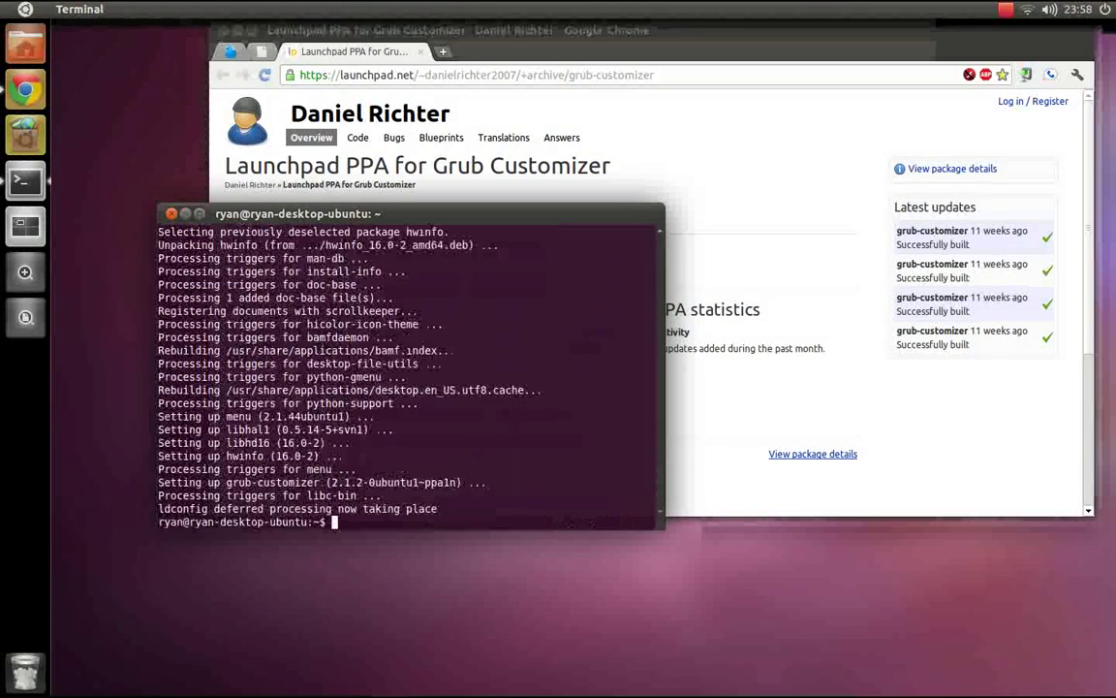
Step: Close the terminal and minimize the Chrome window
{"action": "left_click", "coordinate": [172, 212]}
{"action": "left_click", "coordinate": [235, 31]}
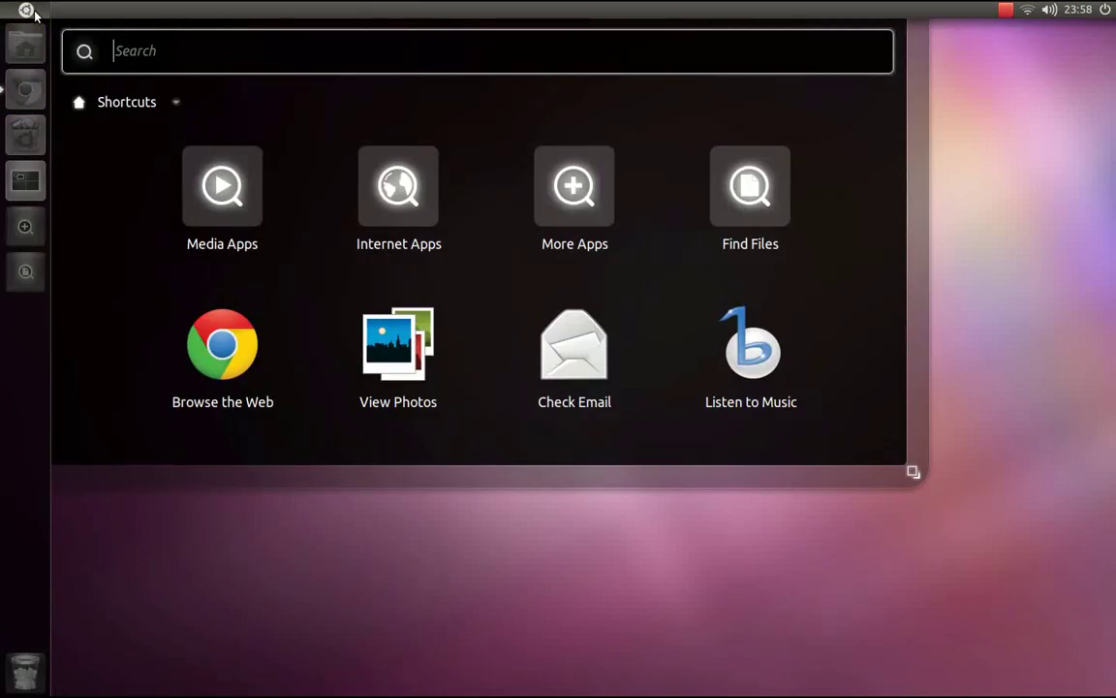
Step: Search the installed applications for "grub" and launch Grub Customizer, authenticating with the account password
{"action": "type", "text": "grub"}
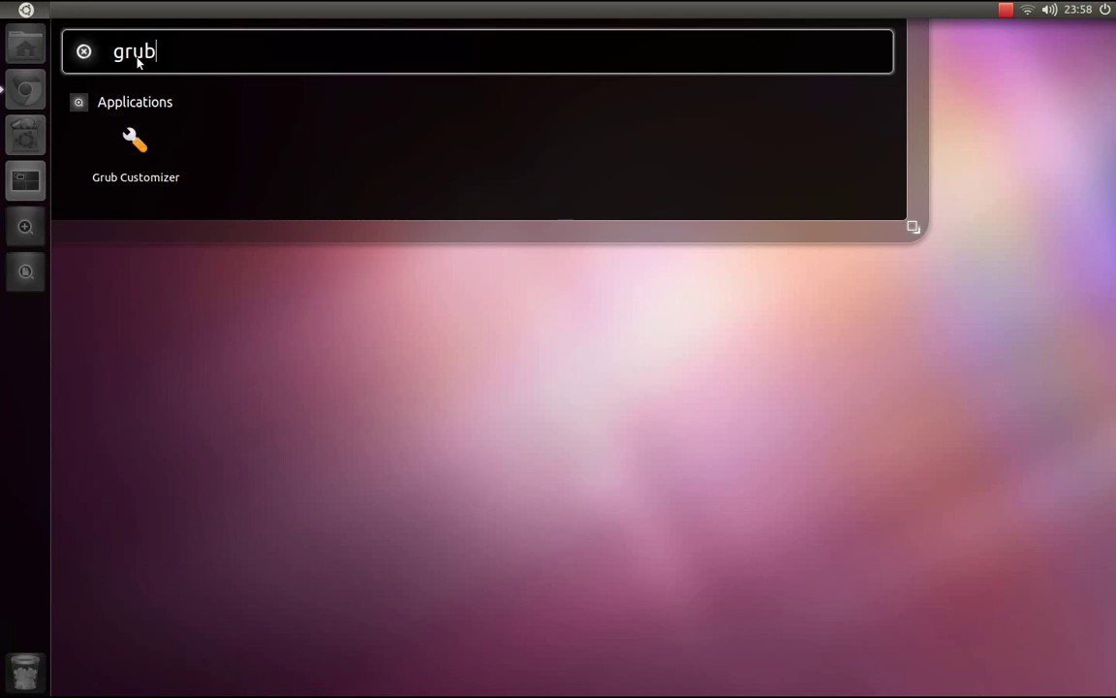
{"action": "left_click", "coordinate": [135, 142]}
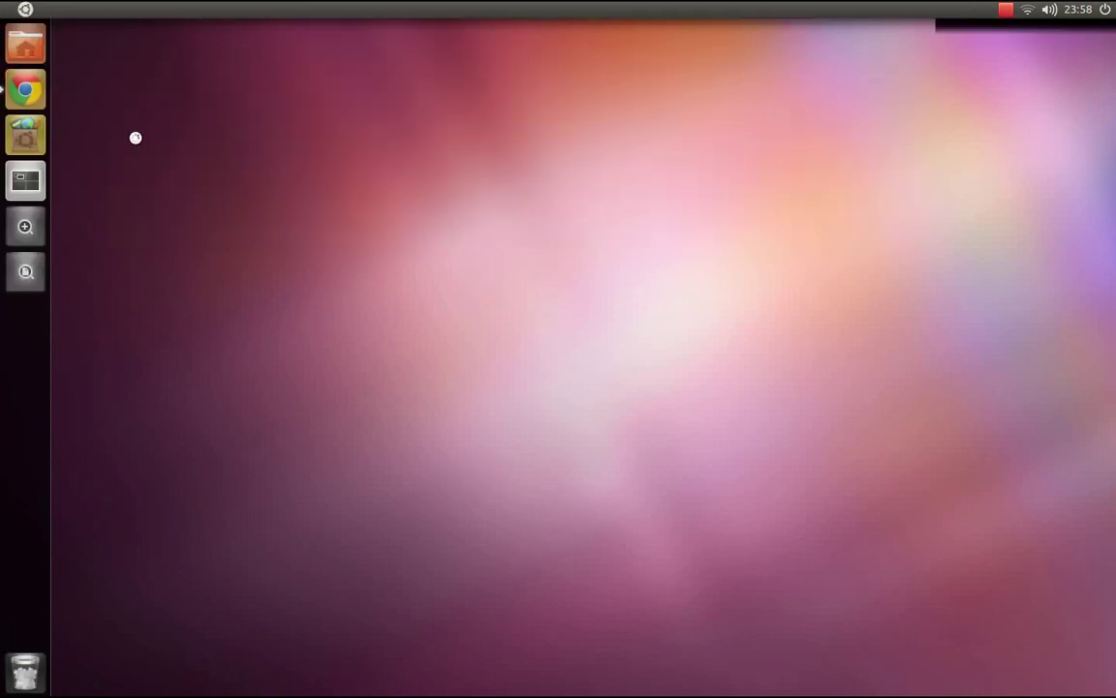
{"action": "type", "text": "*"}
{"action": "key", "text": "Return"}
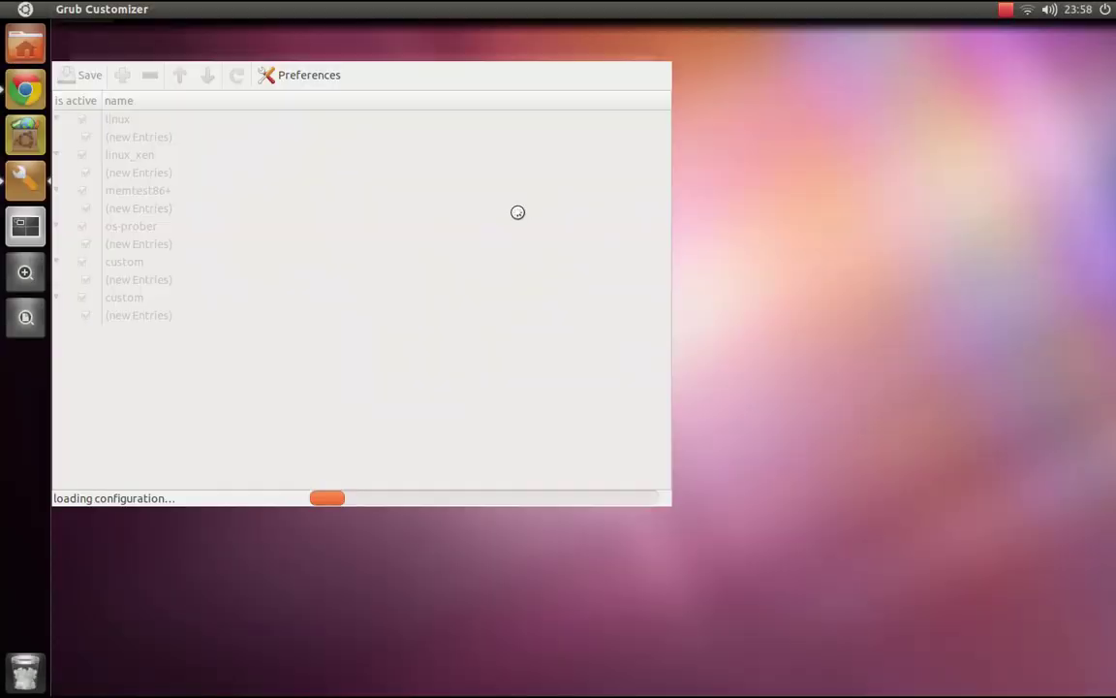
Step: Move the Grub Customizer window toward the middle of the desktop and examine the linux_xen group and its (new Entries) item
{"action": "left_click_drag", "start_coordinate": [407, 30], "coordinate": [593, 98]}
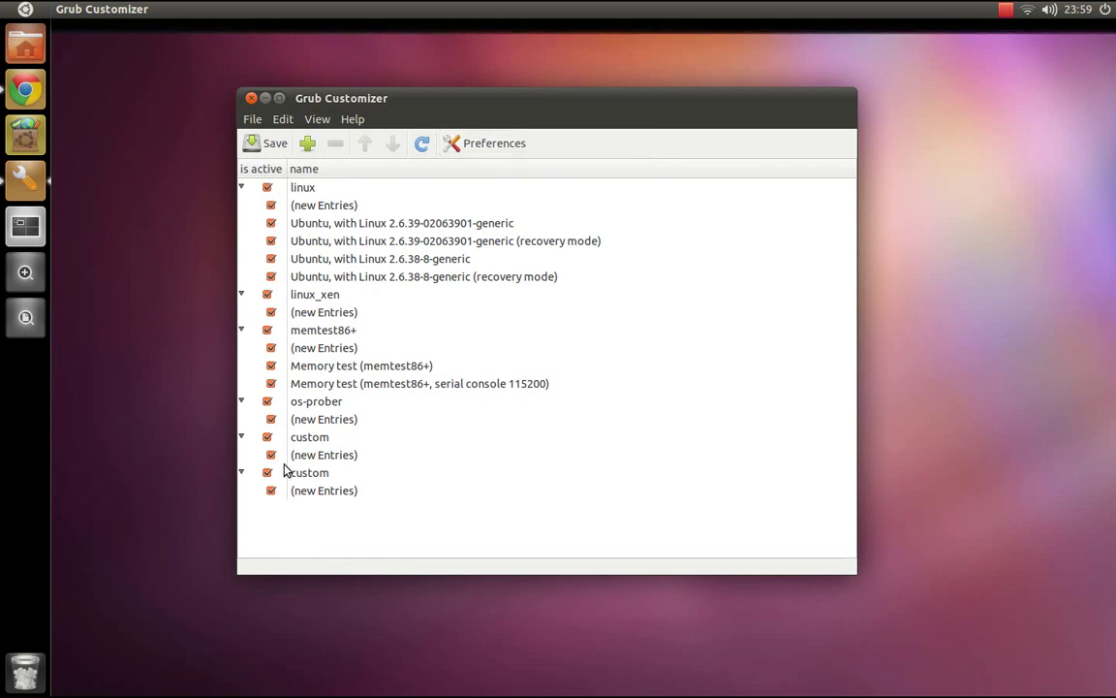
{"action": "left_click", "coordinate": [295, 295]}
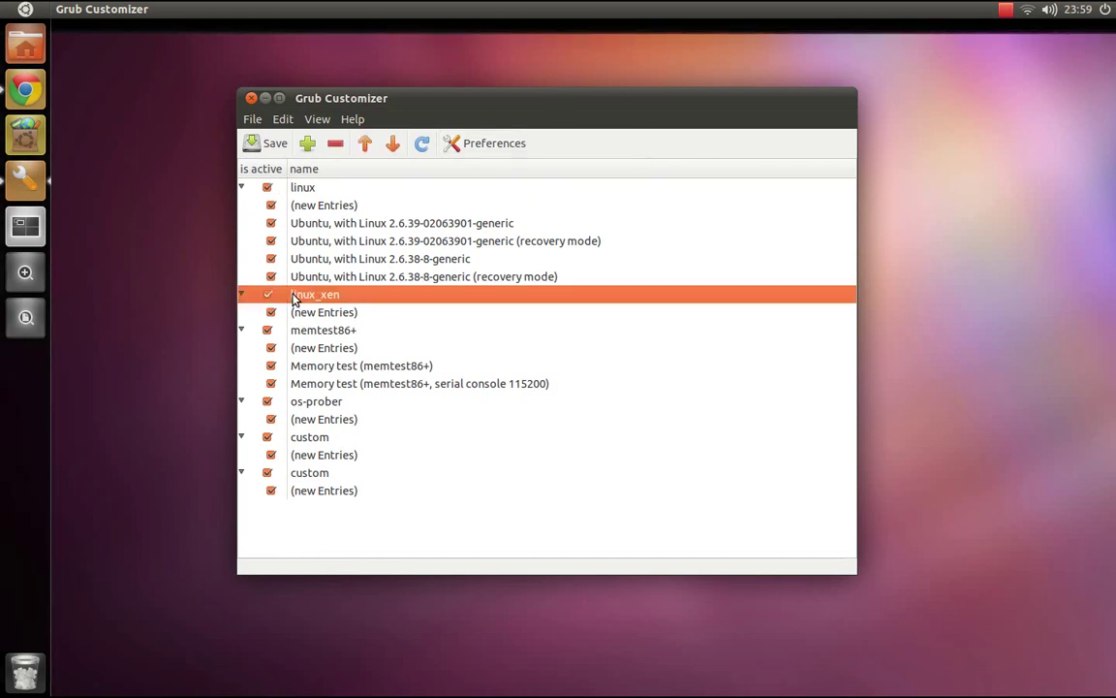
{"action": "left_click", "coordinate": [291, 313]}
{"action": "left_click", "coordinate": [297, 296]}
{"action": "left_click", "coordinate": [300, 308]}
{"action": "left_click", "coordinate": [298, 299]}
{"action": "left_click", "coordinate": [334, 312]}
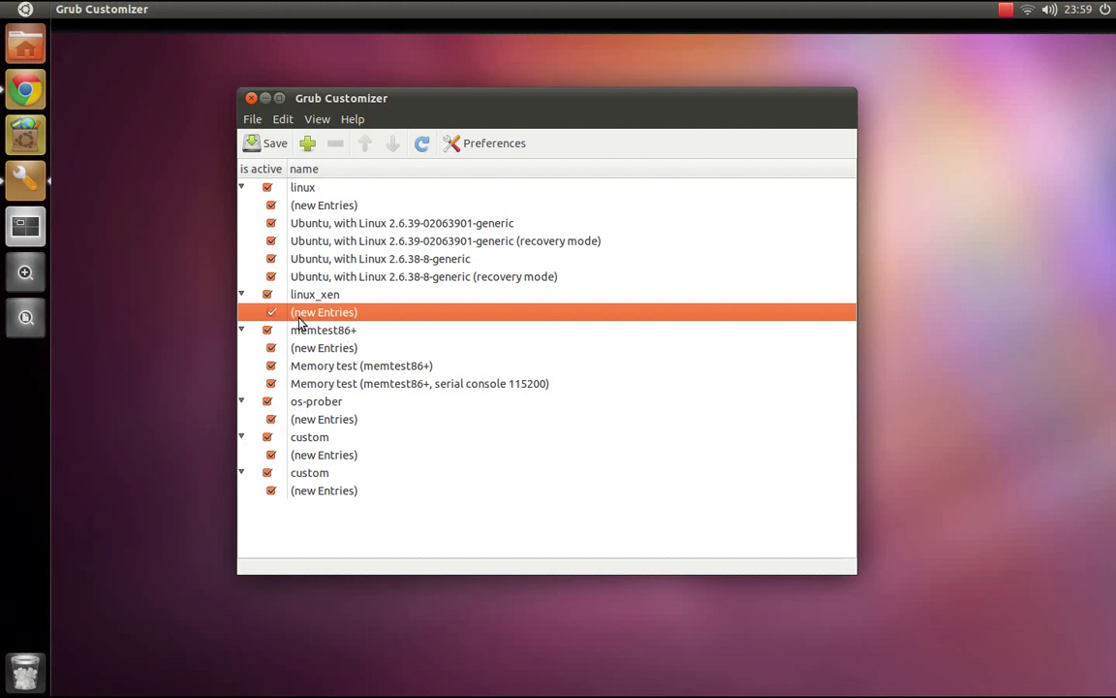
Step: Collapse the linux_xen, os-prober and both custom groups in the boot entry list
{"action": "left_click", "coordinate": [241, 296]}
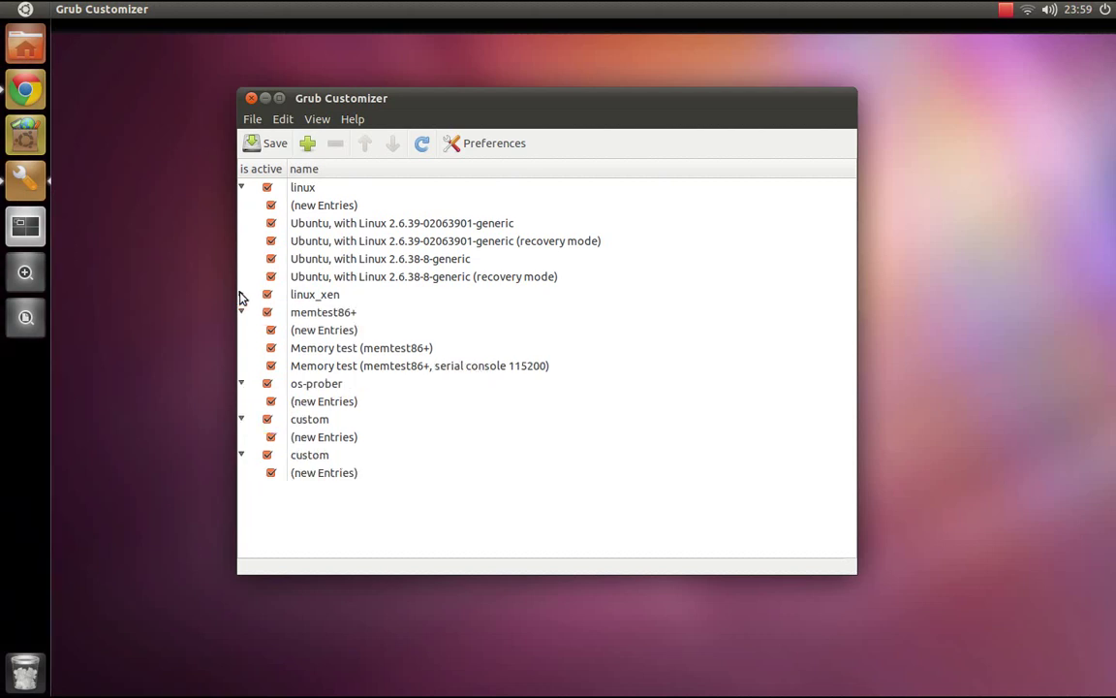
{"action": "left_click", "coordinate": [241, 386]}
{"action": "left_click", "coordinate": [241, 403]}
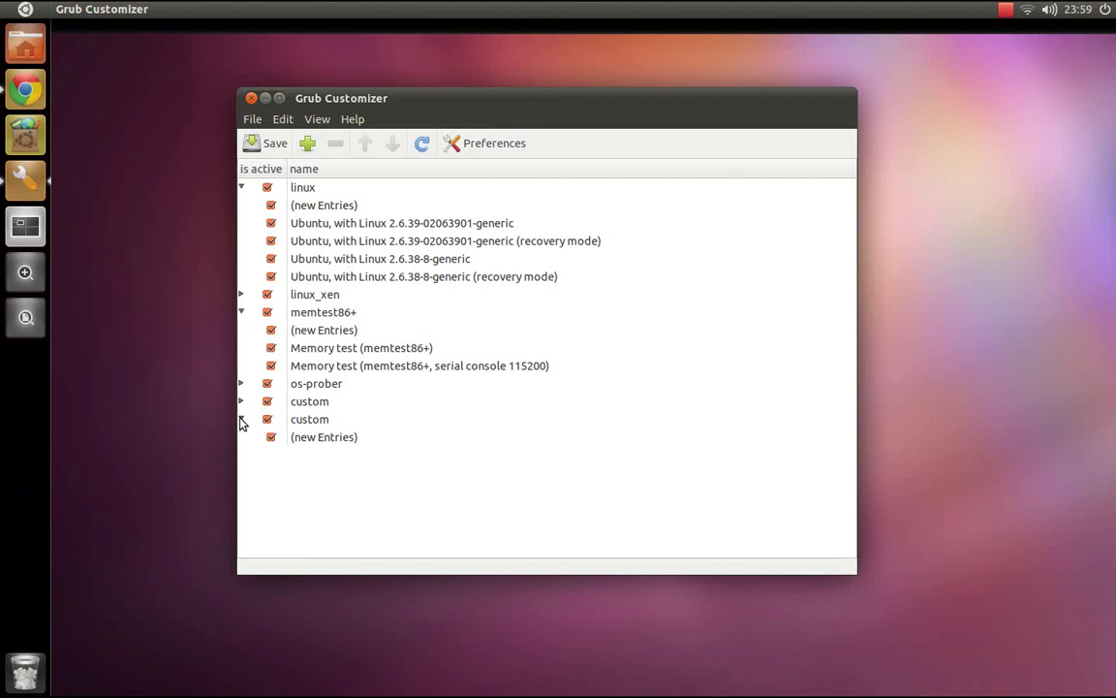
{"action": "left_click", "coordinate": [241, 419]}
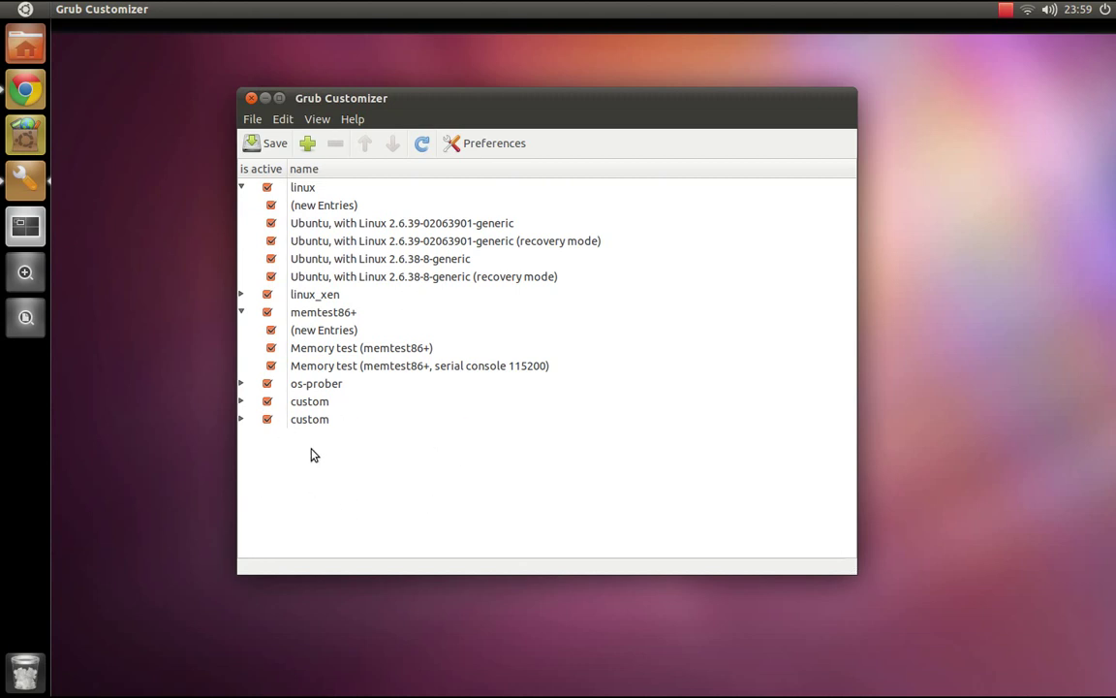
Step: Deactivate the Ubuntu, with Linux 2.6.38-8-generic entry and its recovery mode entry in the linux group
{"action": "left_click", "coordinate": [272, 258]}
{"action": "left_click", "coordinate": [272, 259]}
{"action": "left_click", "coordinate": [271, 258]}
{"action": "left_click", "coordinate": [271, 277]}
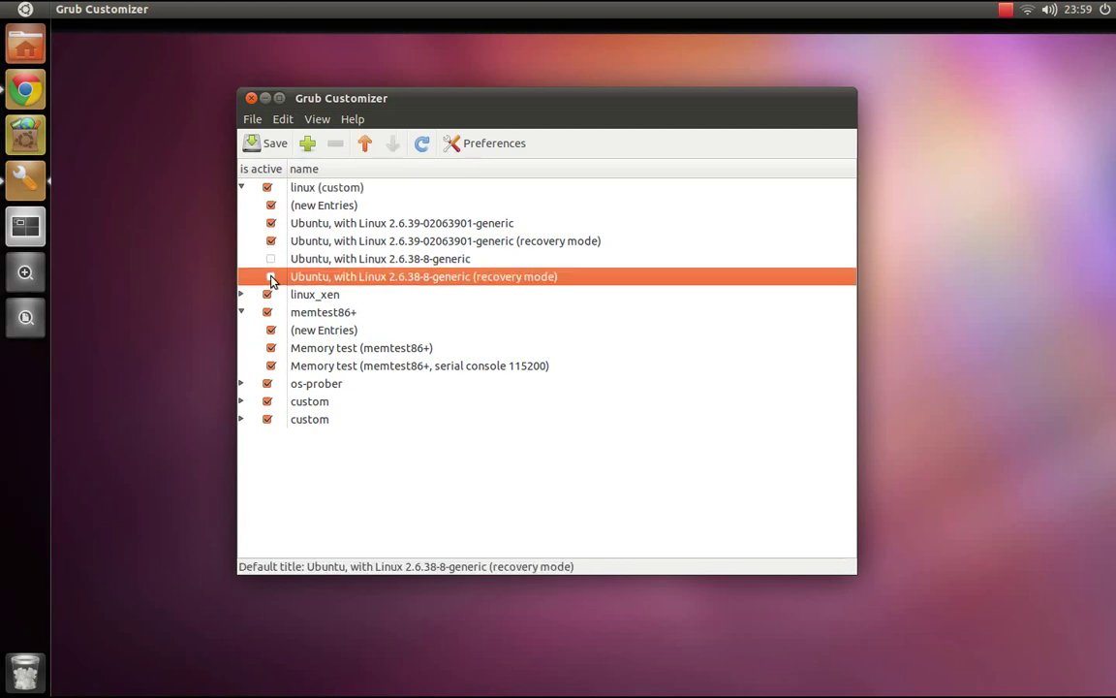
{"action": "left_click", "coordinate": [290, 257]}
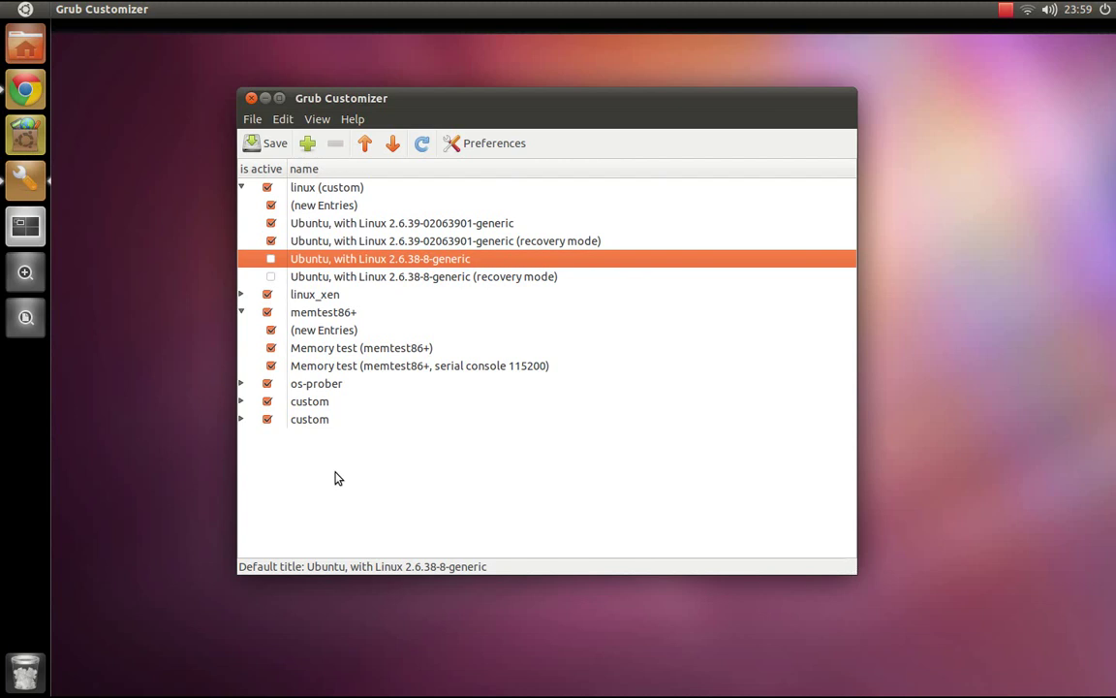
Step: Examine the Memory test (memtest86+) entry and the Linux 2.6.39 and 2.6.38 kernel entries in the boot list
{"action": "left_click", "coordinate": [313, 350]}
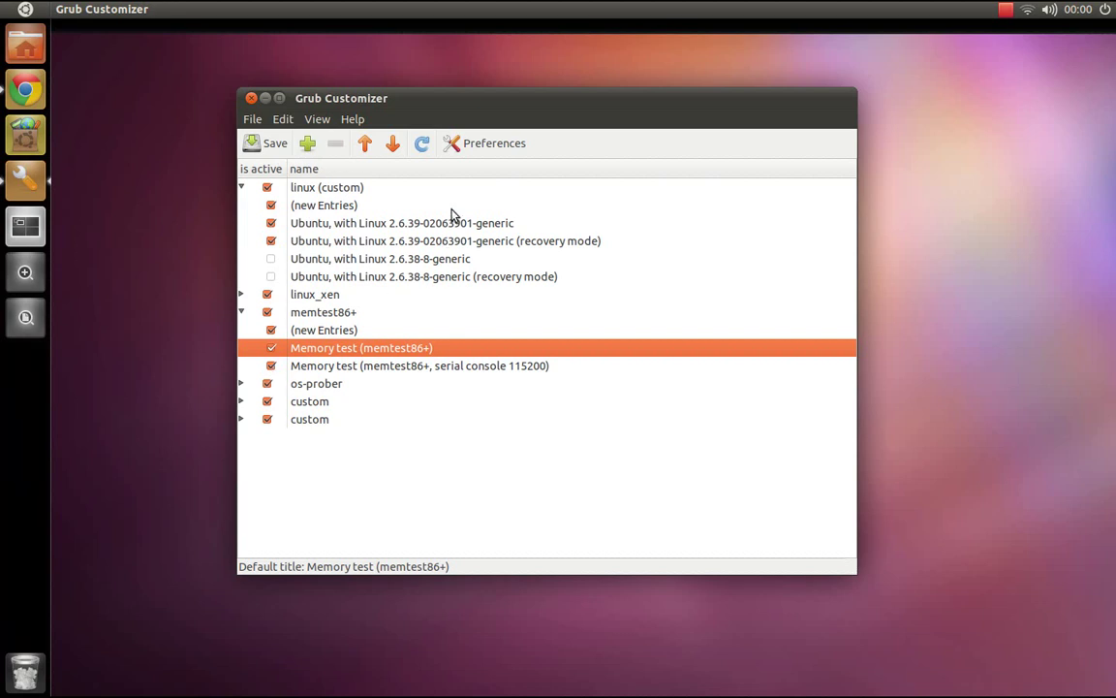
{"action": "left_click", "coordinate": [404, 240]}
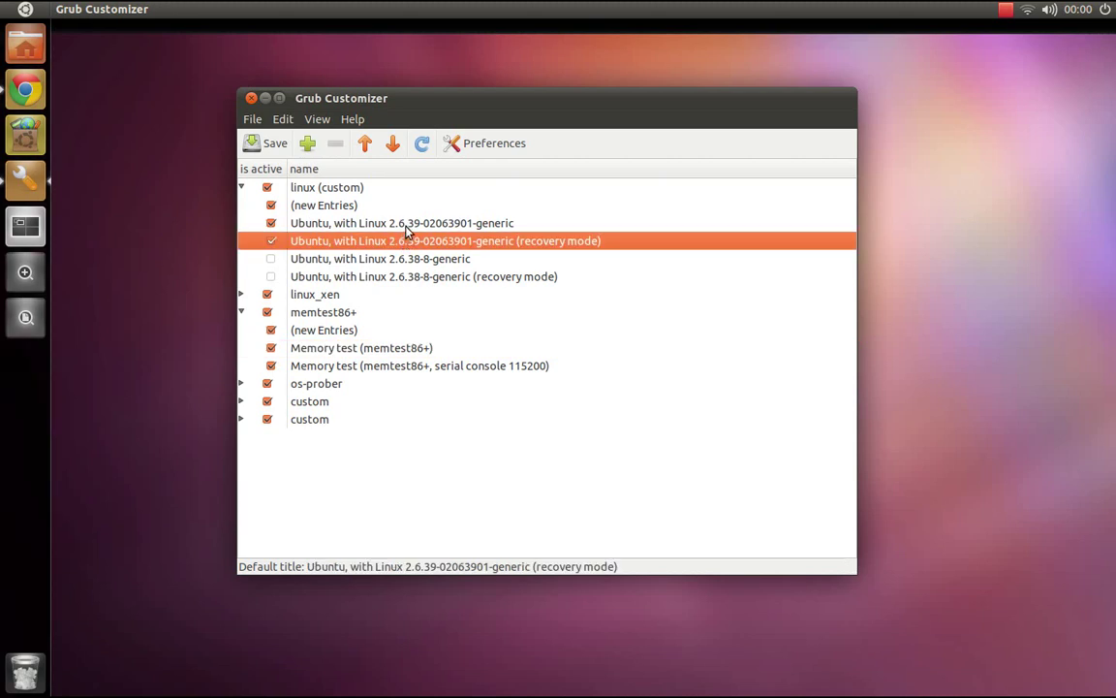
{"action": "left_click", "coordinate": [367, 223]}
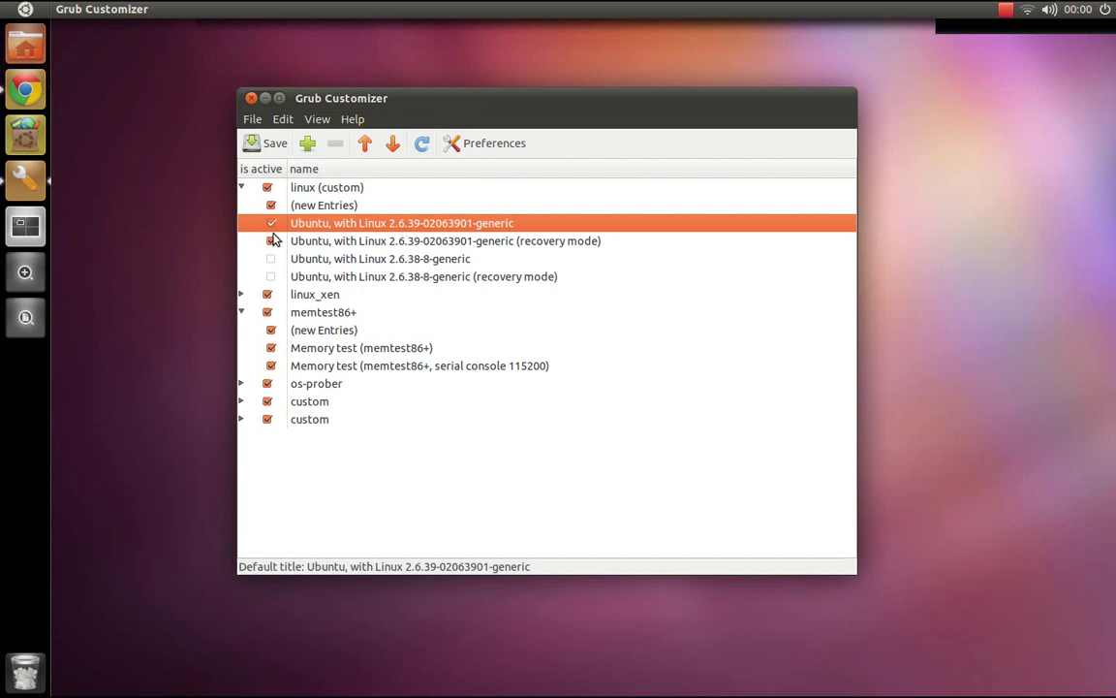
{"action": "left_click", "coordinate": [364, 243]}
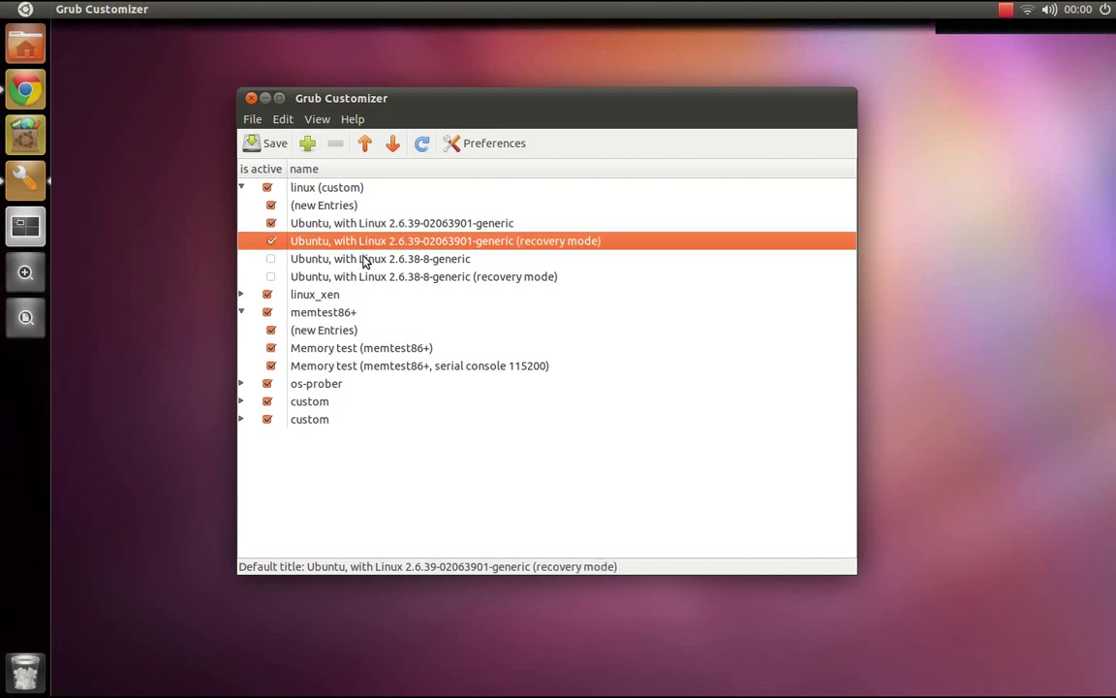
{"action": "left_click", "coordinate": [366, 258]}
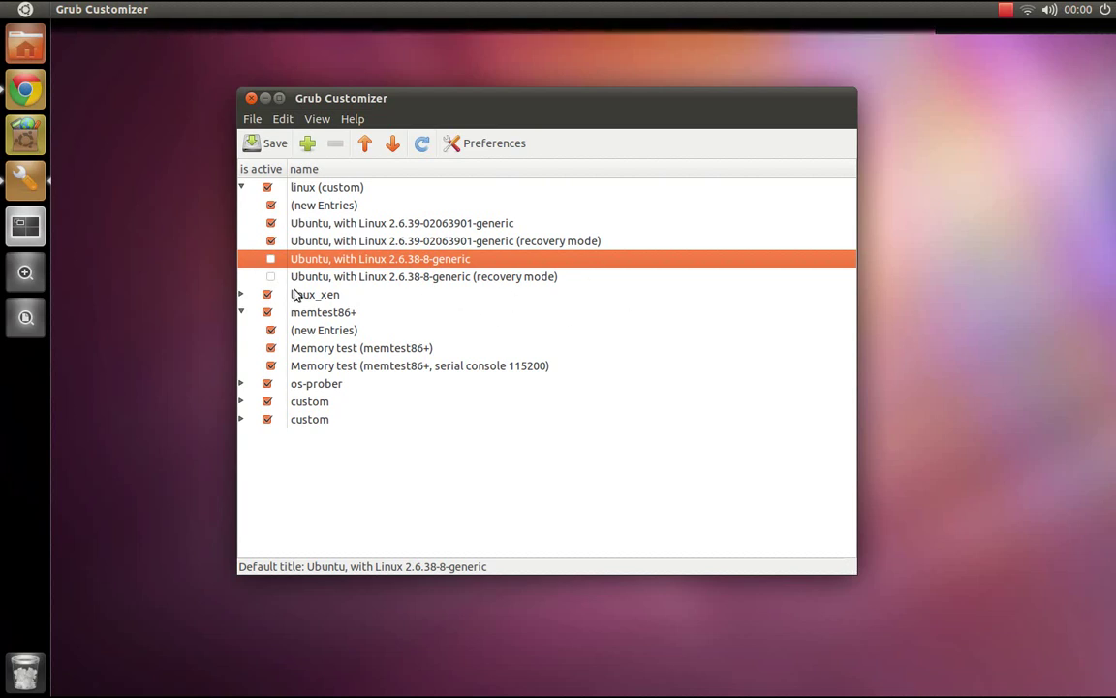
{"action": "left_click_drag", "start_coordinate": [321, 100], "coordinate": [322, 108]}
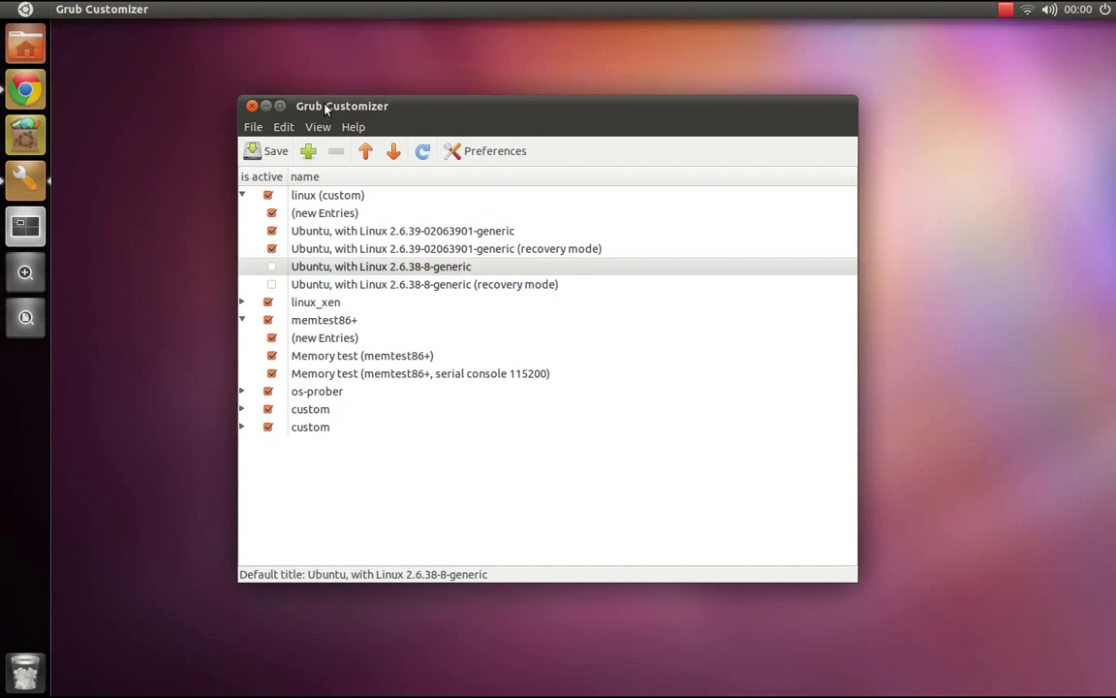
{"action": "left_click", "coordinate": [262, 180]}
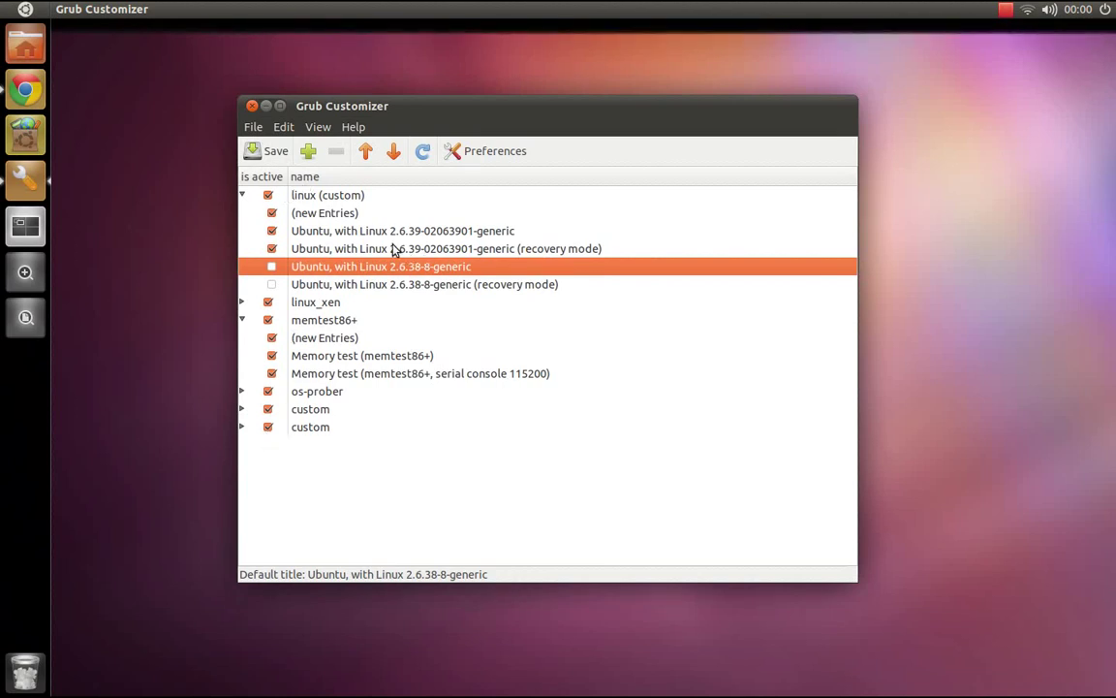
Step: Open the preferences and review the predefined default entry choices, keeping Entry 1 (by position)
{"action": "left_click", "coordinate": [285, 128]}
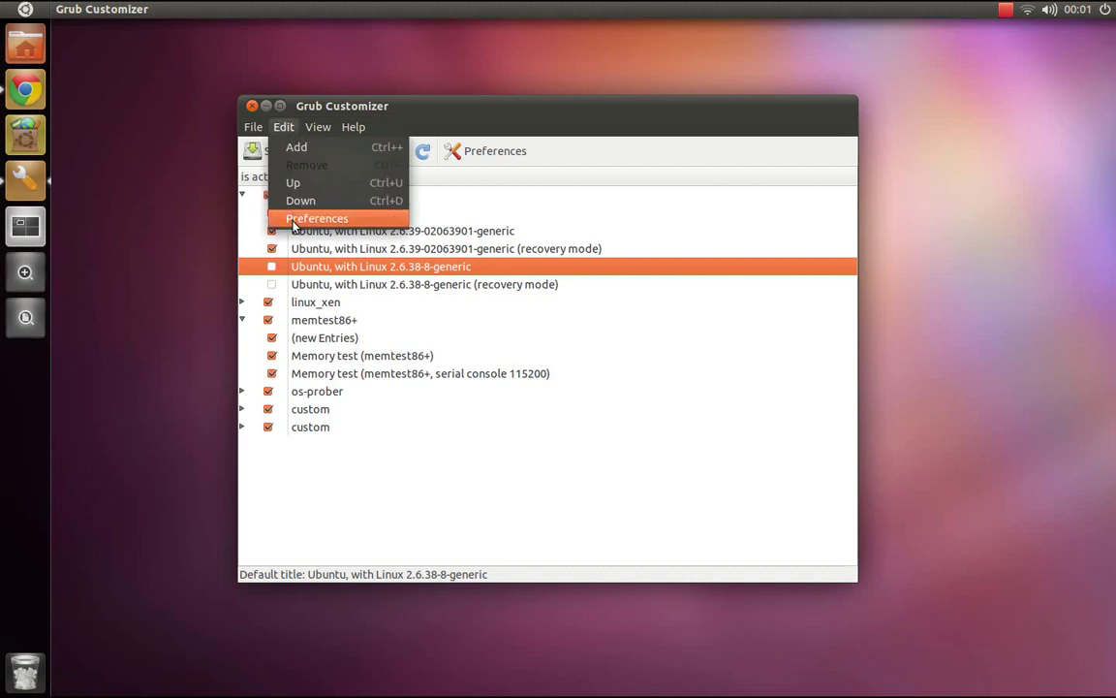
{"action": "left_click", "coordinate": [296, 219]}
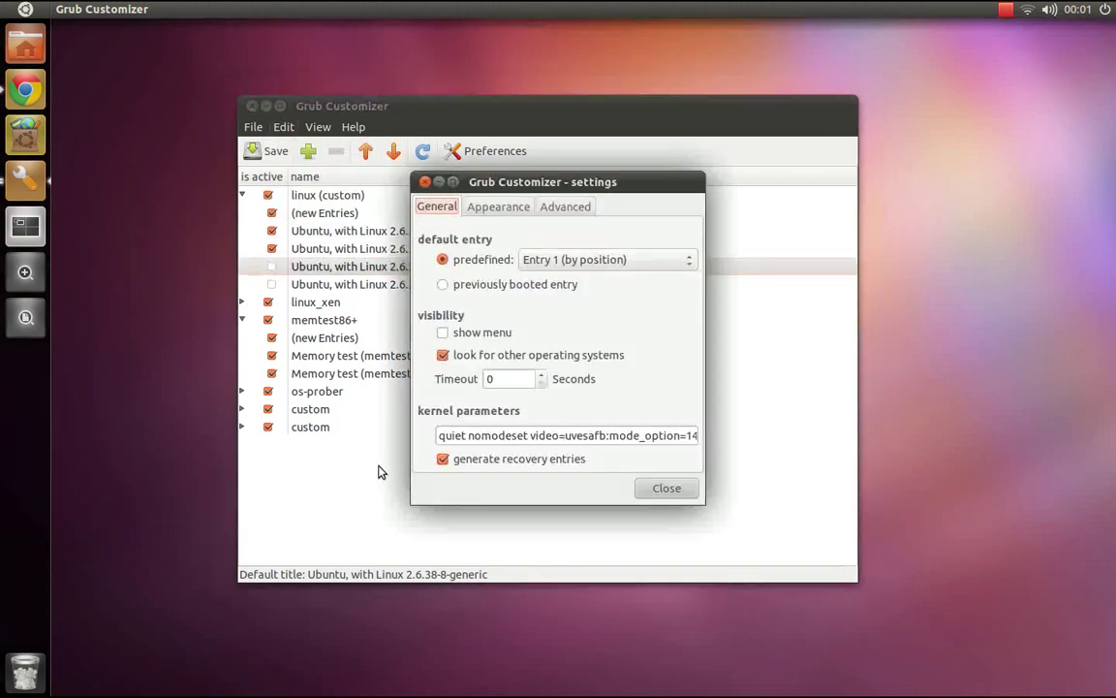
{"action": "left_click", "coordinate": [639, 260]}
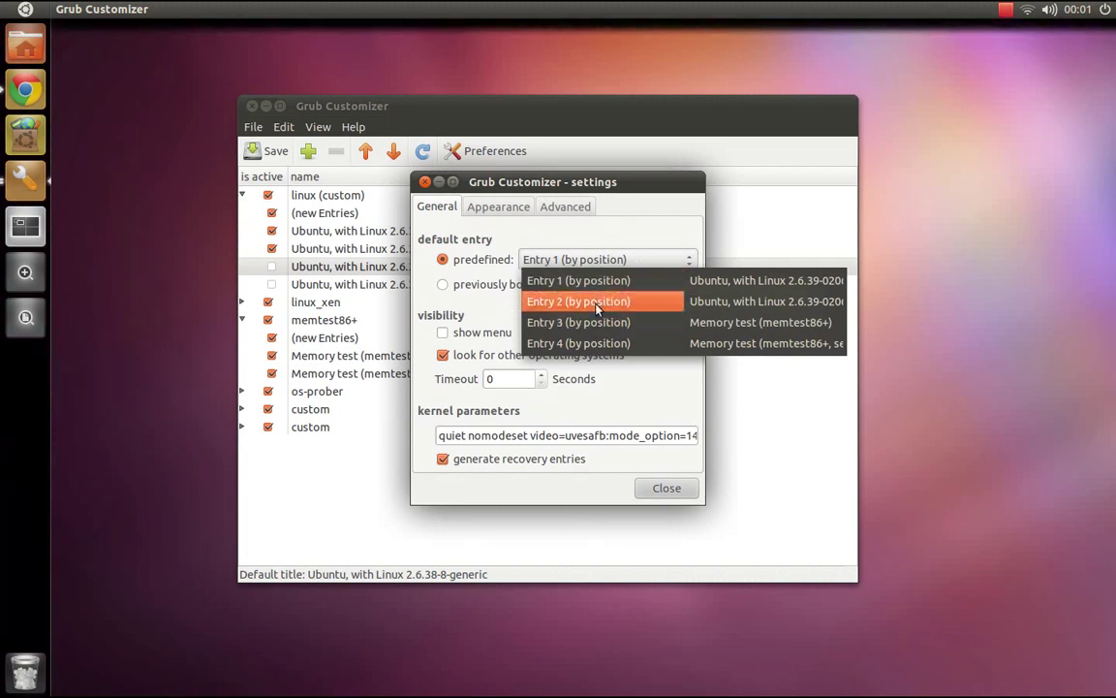
{"action": "left_click", "coordinate": [602, 256]}
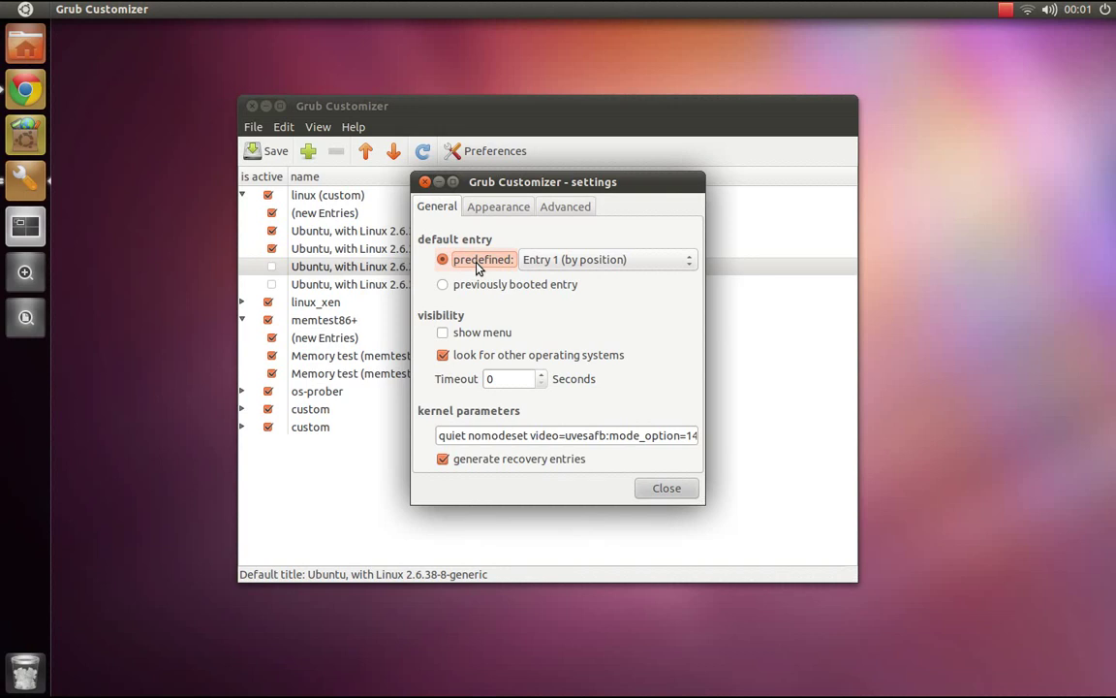
Step: Set the boot menu timeout to 0 seconds in the visibility settings
{"action": "left_click", "coordinate": [488, 380]}
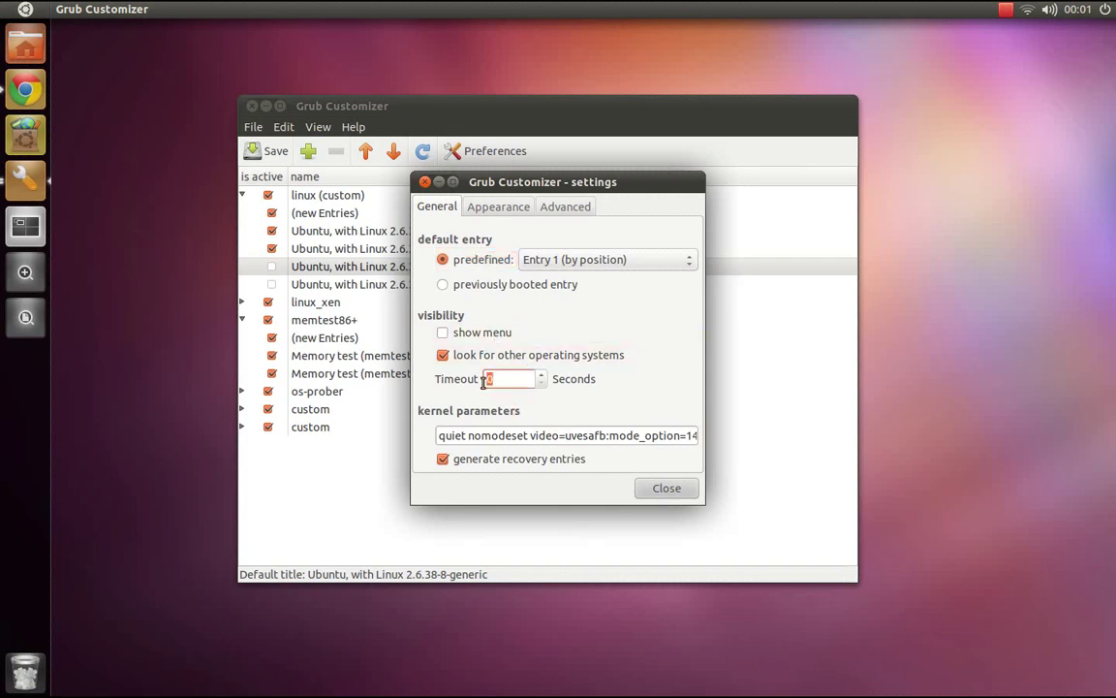
{"action": "left_click", "coordinate": [502, 380]}
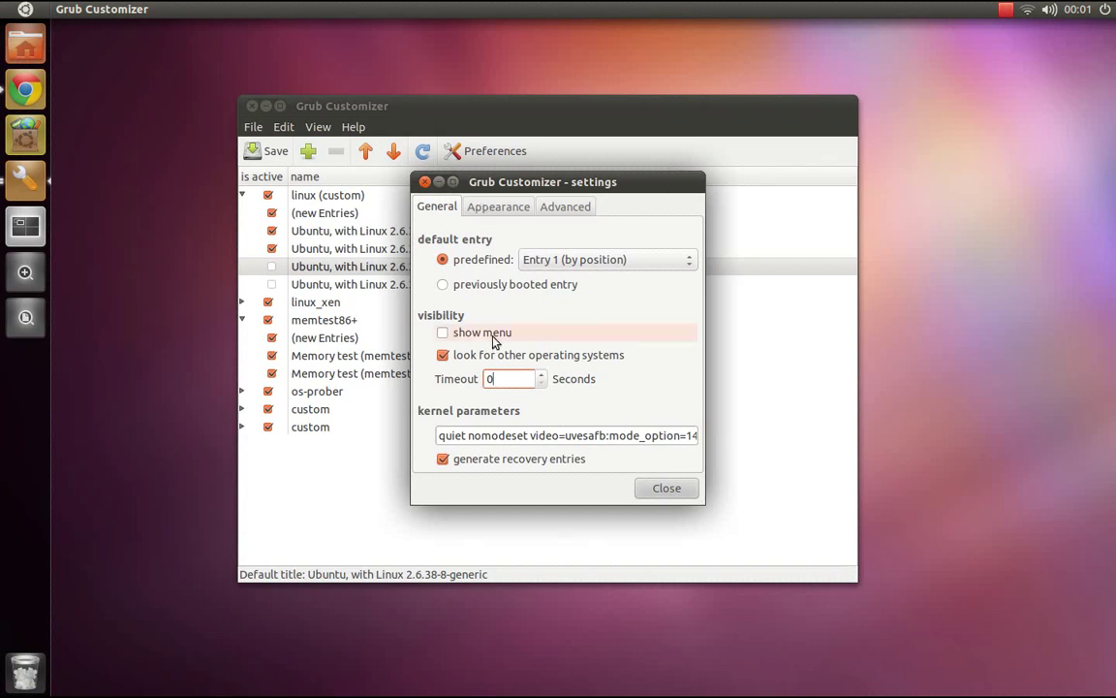
{"action": "double_click", "coordinate": [482, 382]}
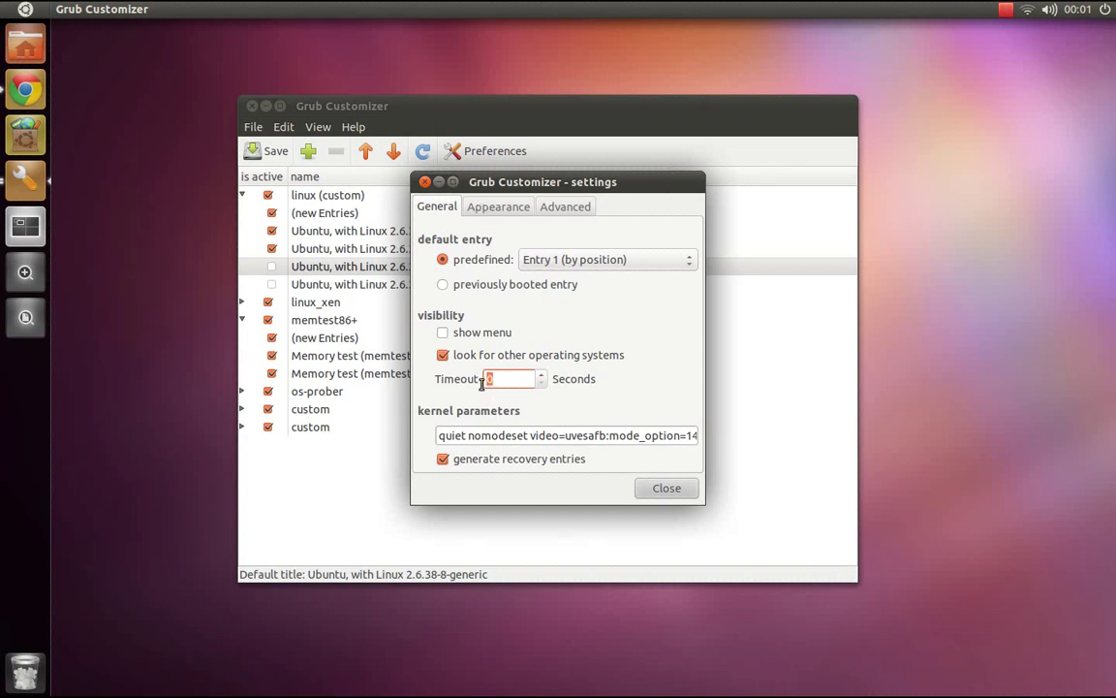
{"action": "type", "text": "0"}
Step: Examine the appearance options and the advanced GRUB variables with their full values, and close the settings
{"action": "left_click", "coordinate": [496, 208]}
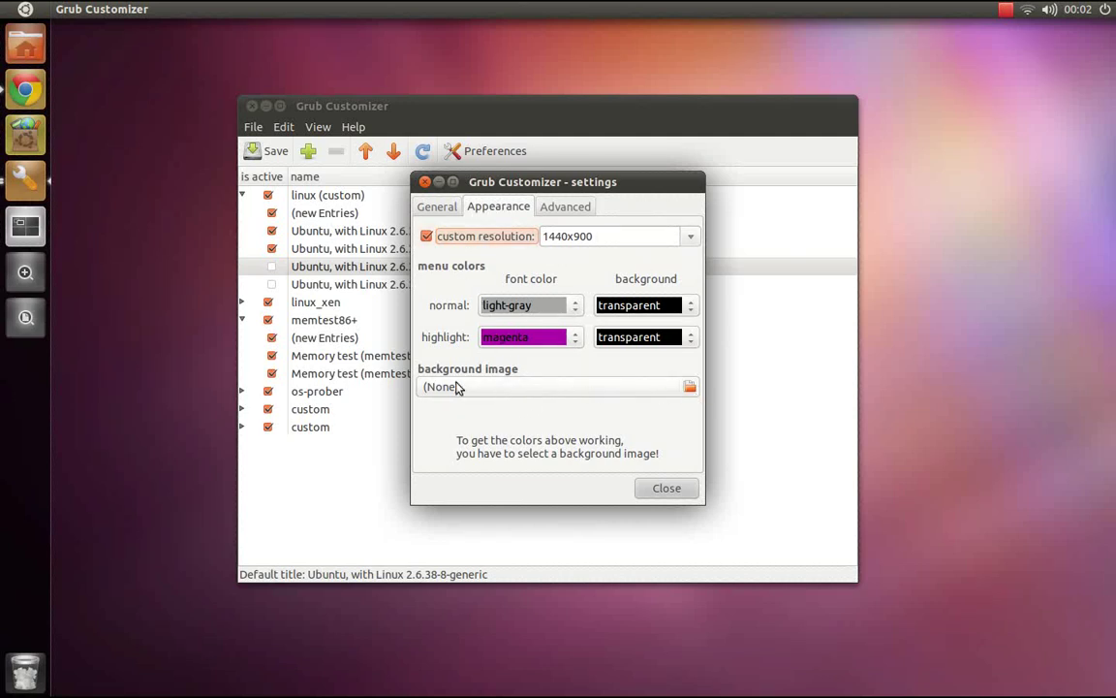
{"action": "left_click", "coordinate": [567, 206]}
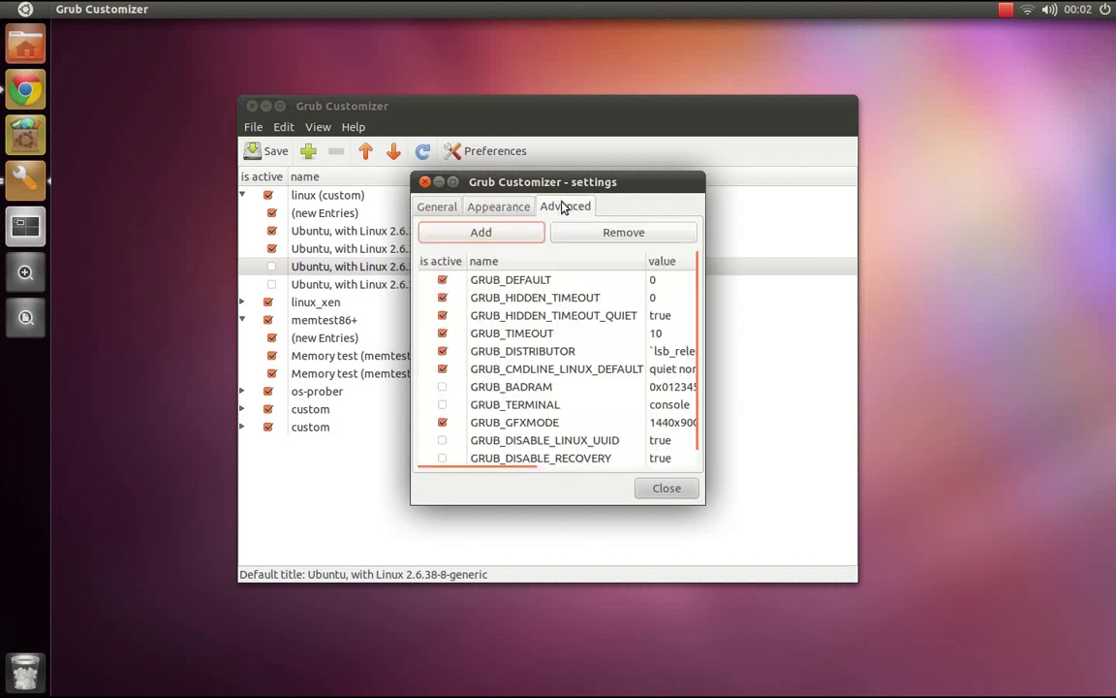
{"action": "scroll", "coordinate": [529, 307], "scroll_direction": "down", "scroll_amount": 1}
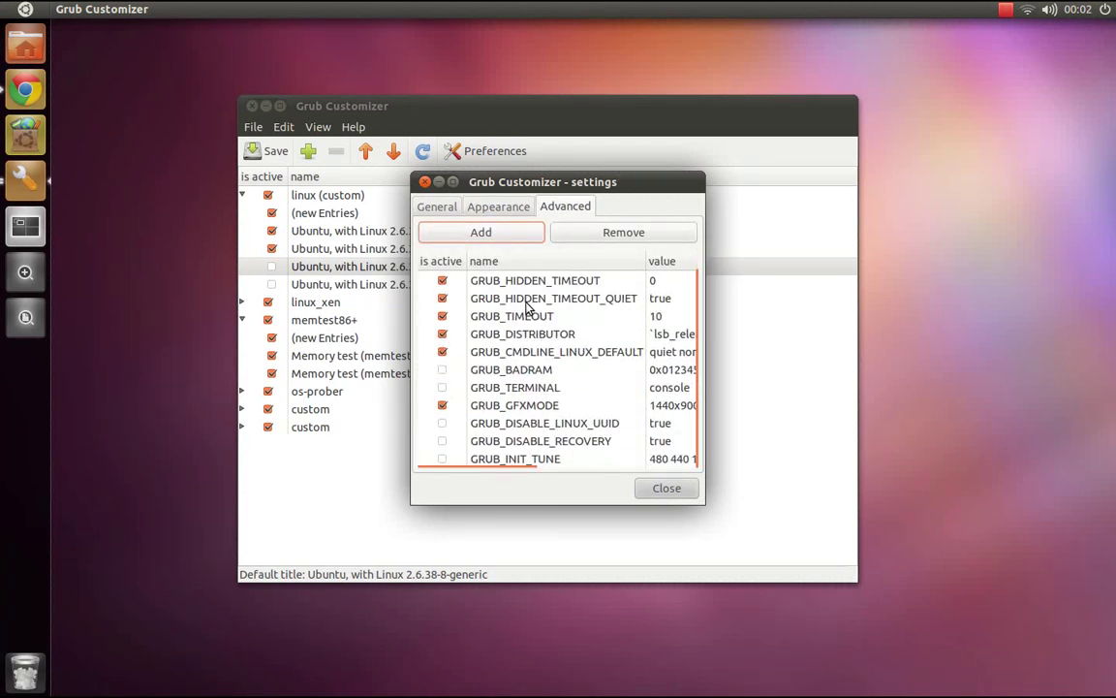
{"action": "scroll", "coordinate": [529, 307], "scroll_direction": "up", "scroll_amount": 1}
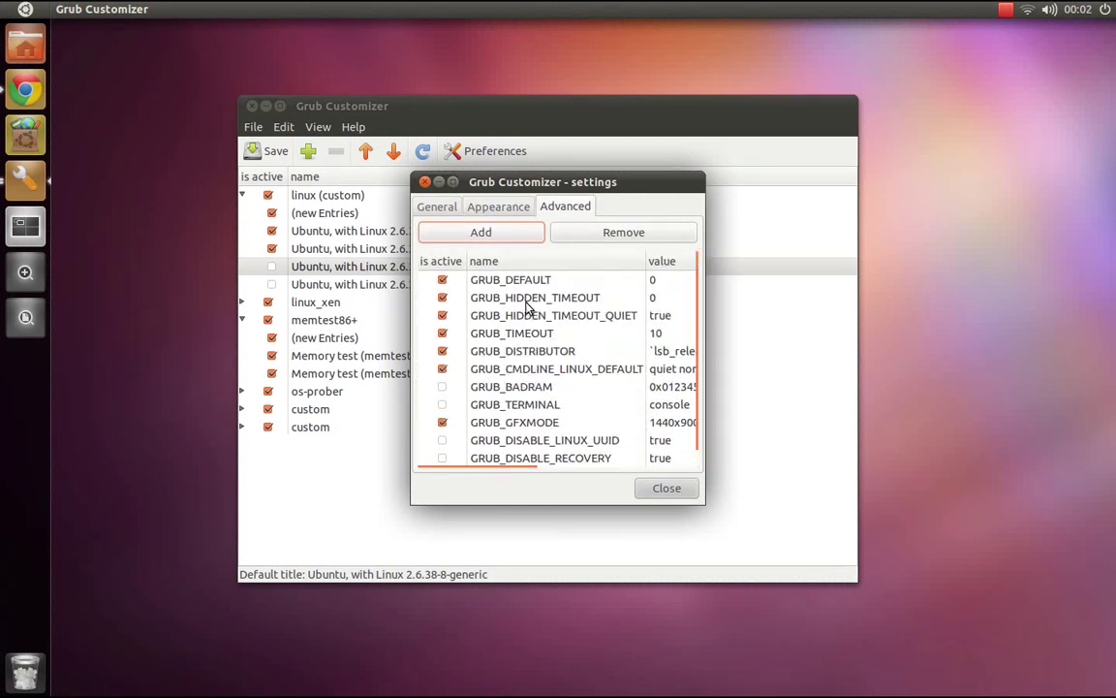
{"action": "scroll", "coordinate": [528, 307], "scroll_direction": "down", "scroll_amount": 1}
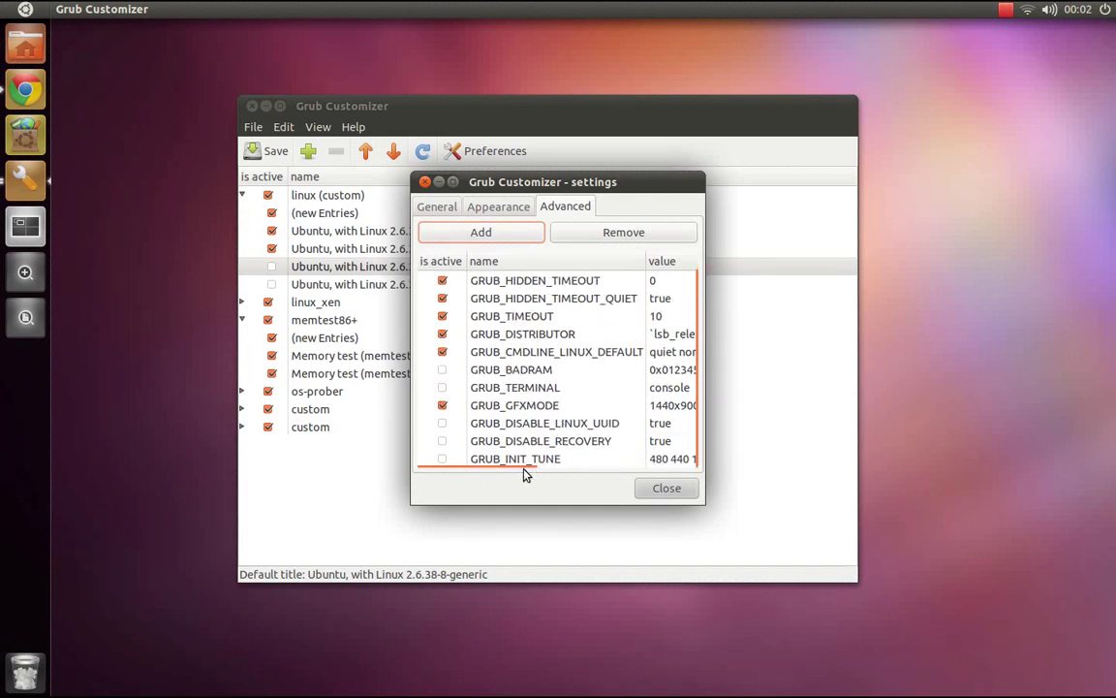
{"action": "scroll", "coordinate": [530, 475], "scroll_direction": "right", "scroll_amount": 3}
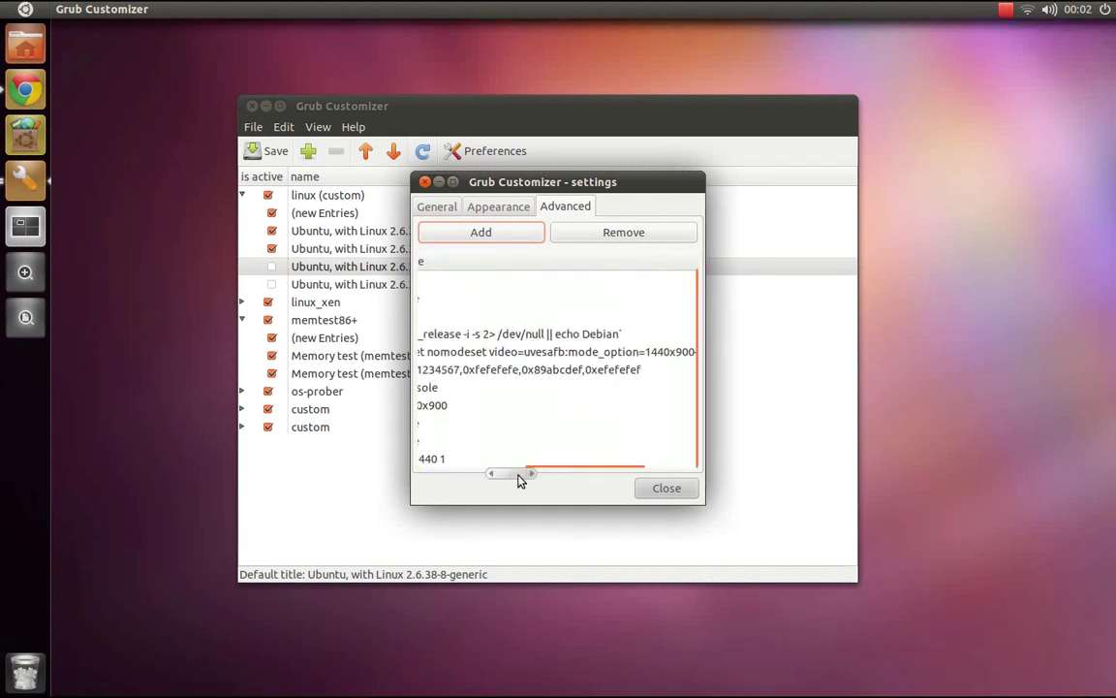
{"action": "scroll", "coordinate": [513, 479], "scroll_direction": "right", "scroll_amount": 2}
{"action": "scroll", "coordinate": [505, 479], "scroll_direction": "left", "scroll_amount": 5}
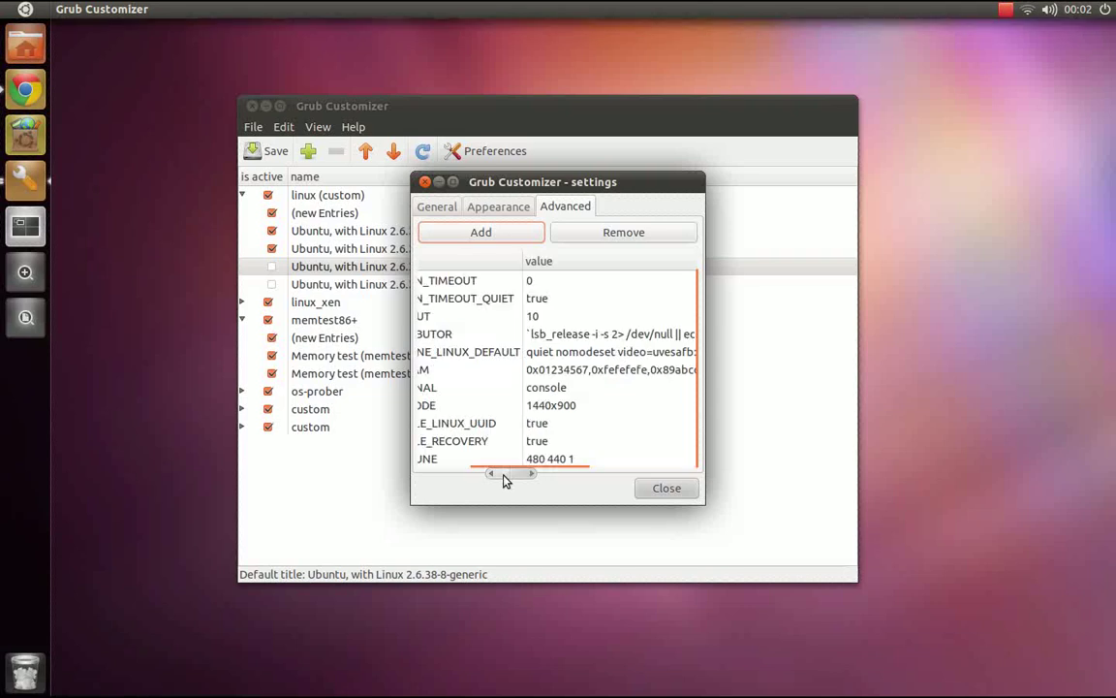
{"action": "left_click", "coordinate": [435, 208]}
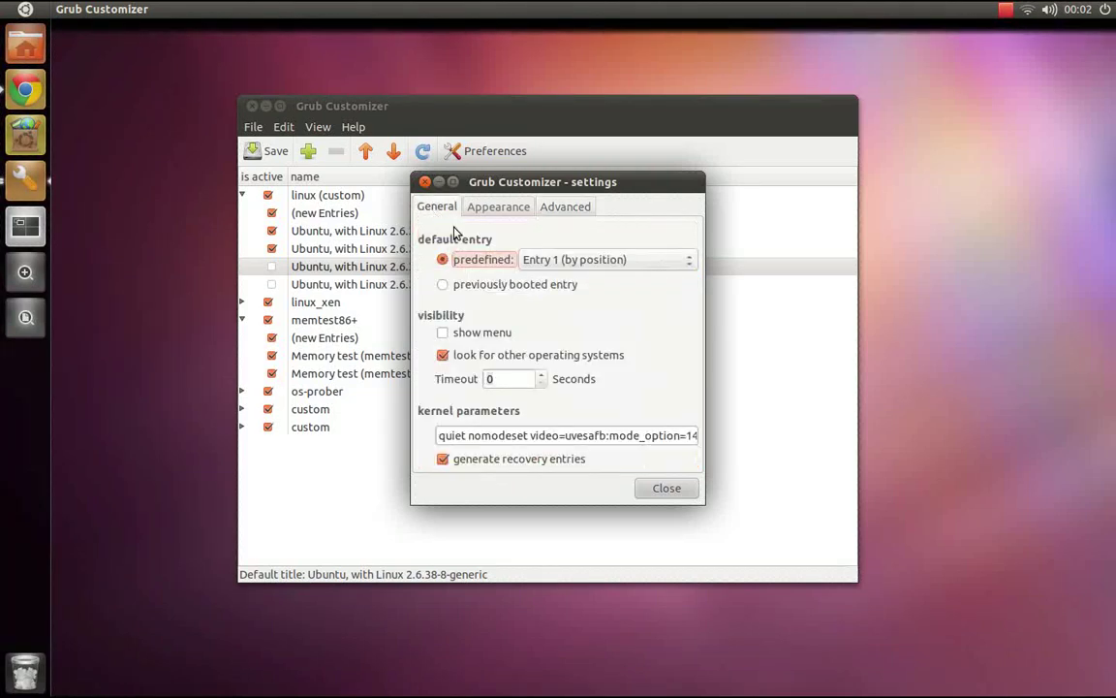
{"action": "left_click", "coordinate": [656, 492]}
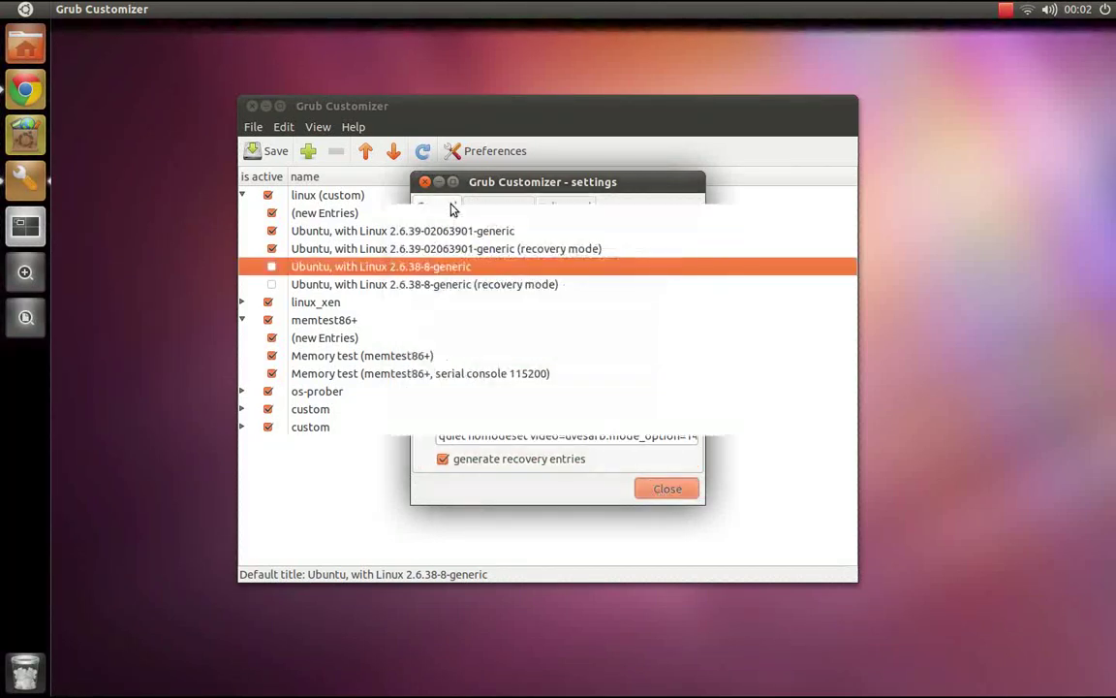
{"action": "left_click", "coordinate": [323, 130]}
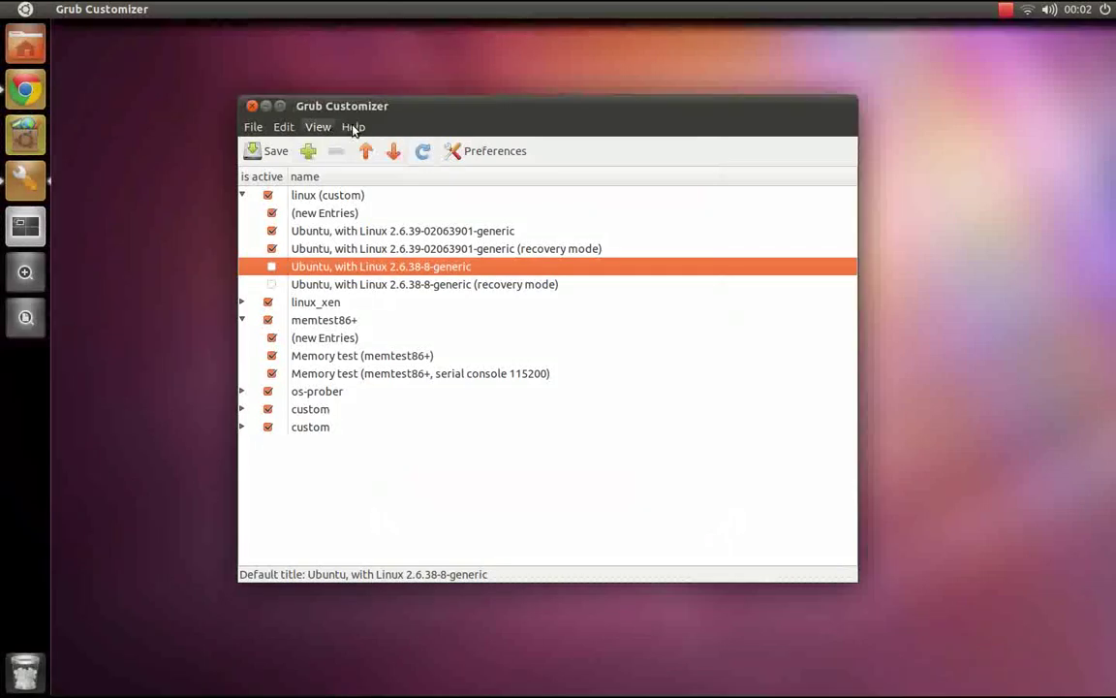
{"action": "left_click", "coordinate": [256, 129]}
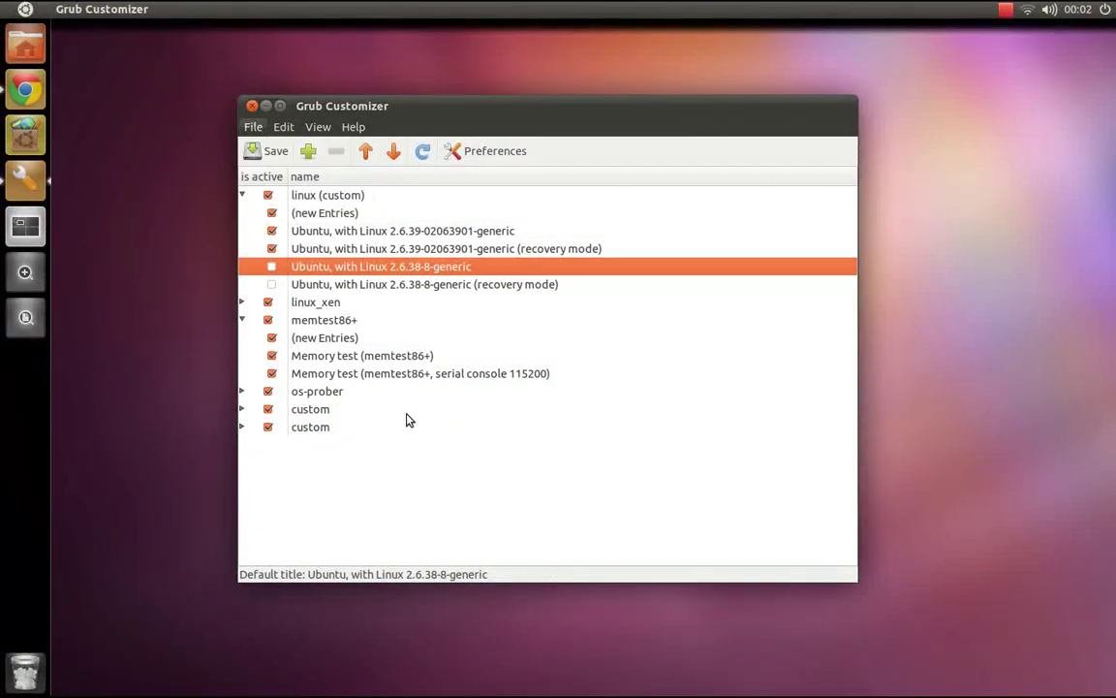